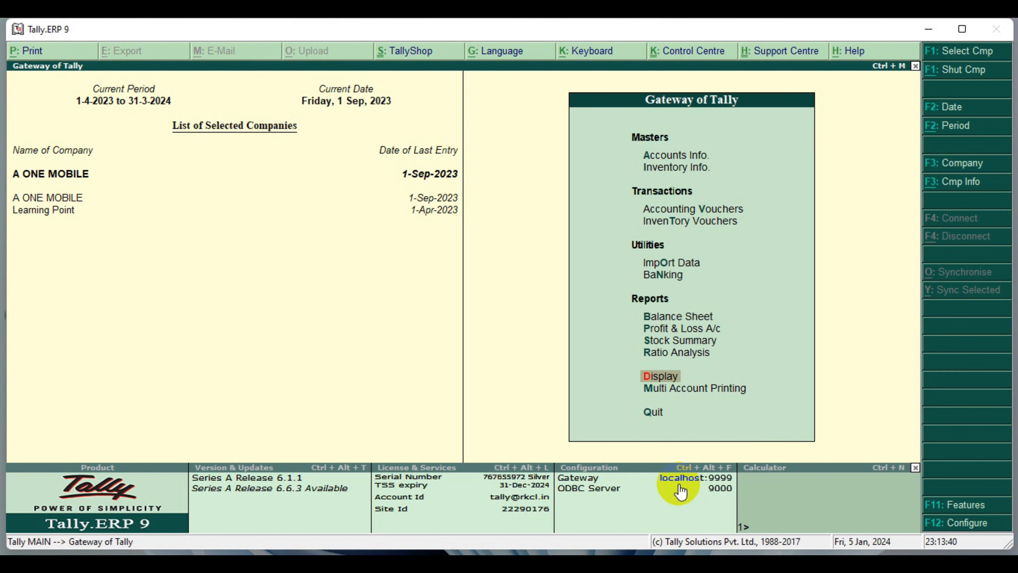
# Display the Day Book for the A ONE MOBILE company
pyautogui.moveTo(620, 362); pyautogui.dragTo(701, 388)
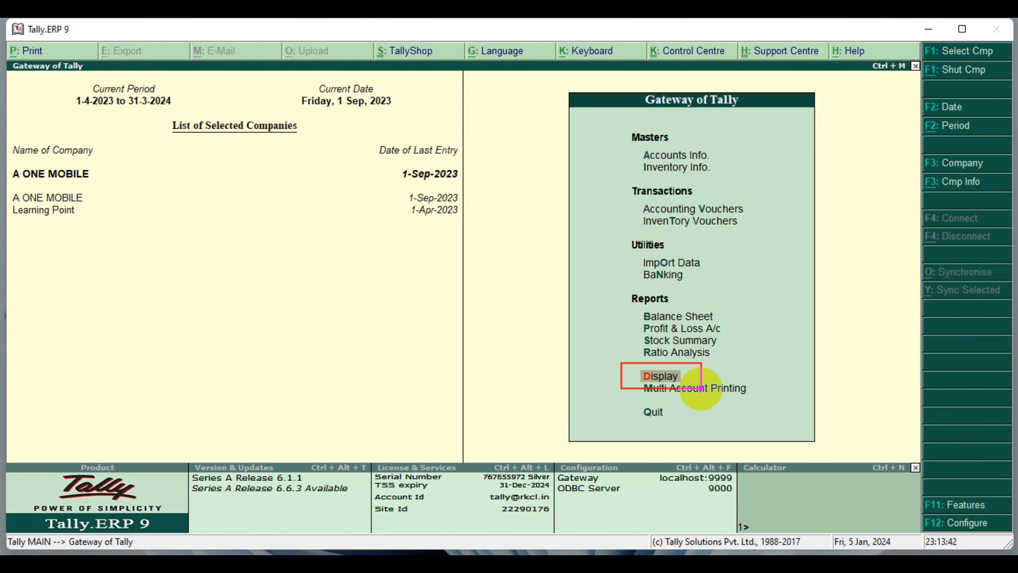
pyautogui.press('Return')
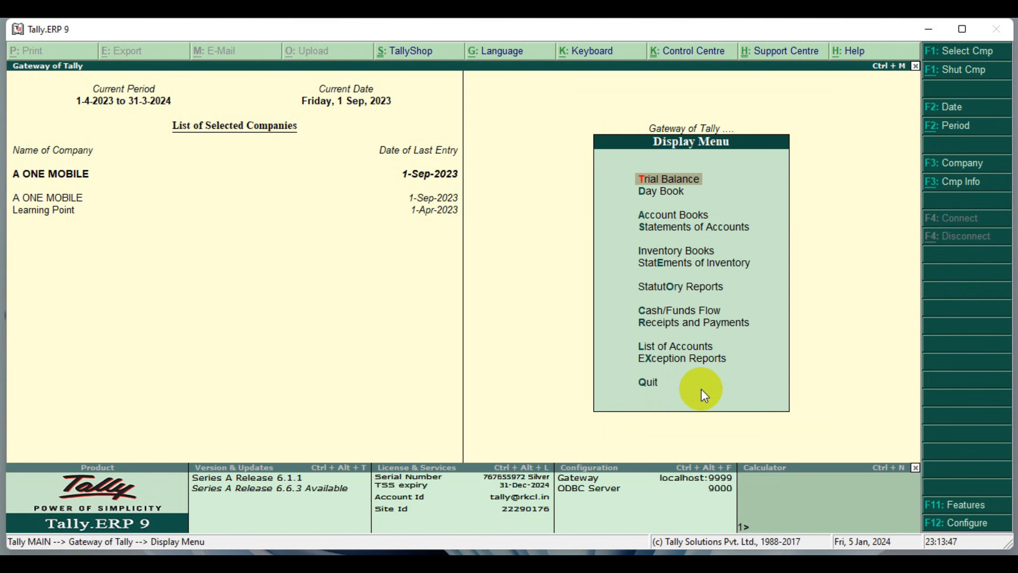
pyautogui.press('Down')
pyautogui.moveTo(624, 180)
pyautogui.mouseDown()
pyautogui.moveTo(658, 200)
pyautogui.moveTo(701, 198)
pyautogui.mouseUp()
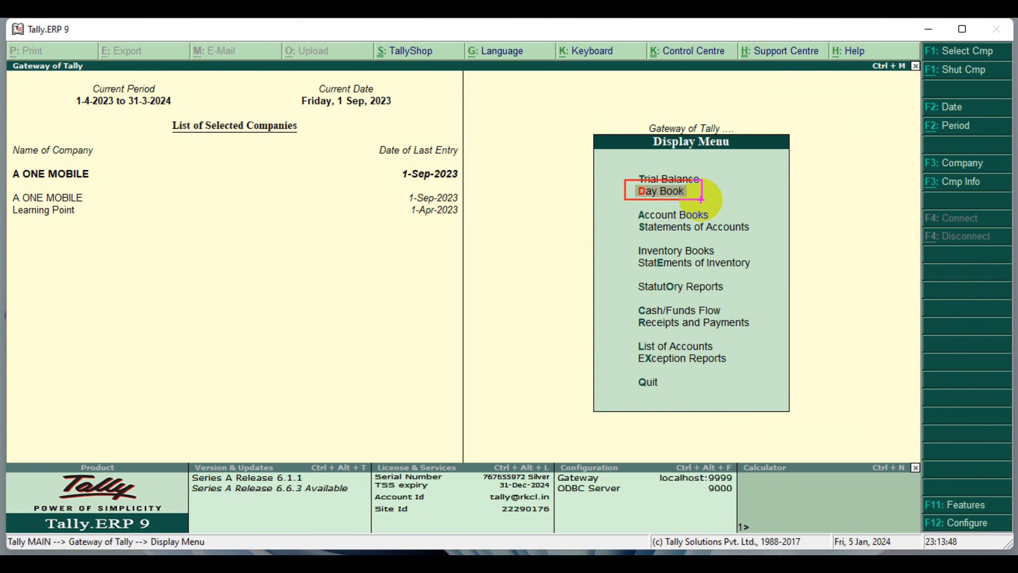
pyautogui.press('Return')
# Open the MJ MOBILE SHOP purchase voucher from the Day Book for alteration
pyautogui.press('Down')
pyautogui.press('Down')
pyautogui.press('Down')
pyautogui.press('Down')
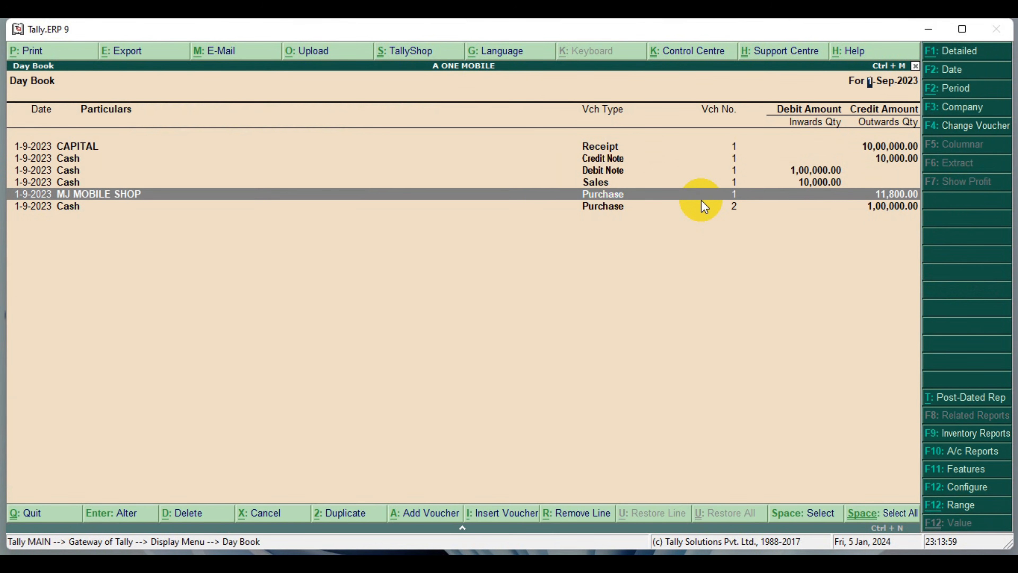
pyautogui.press('Return')
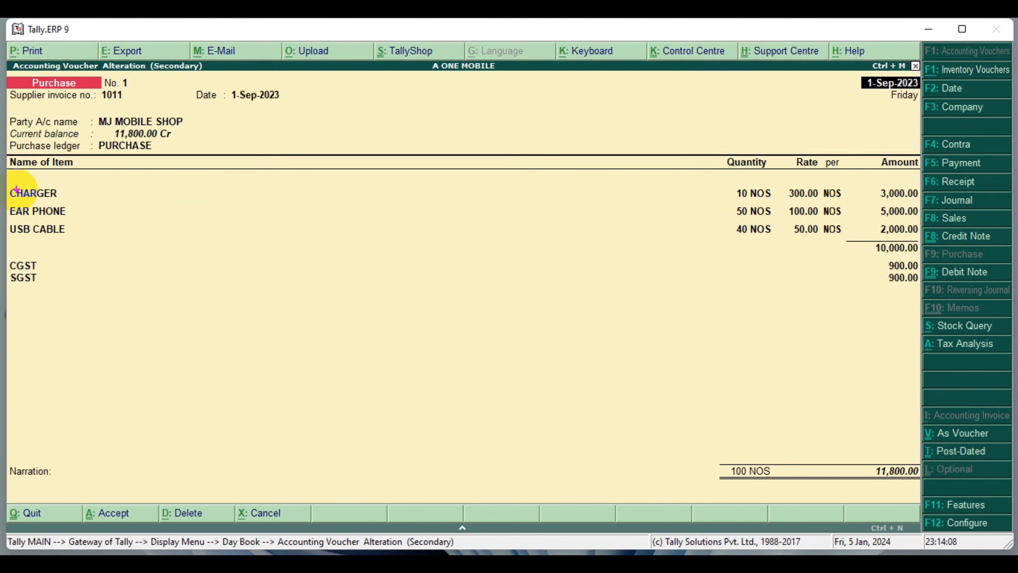
# Pass through the voucher's supplier details unchanged and open the CHARGER stock item for alteration
pyautogui.moveTo(8, 183)
pyautogui.mouseDown()
pyautogui.moveTo(84, 230)
pyautogui.moveTo(184, 243)
pyautogui.mouseUp()
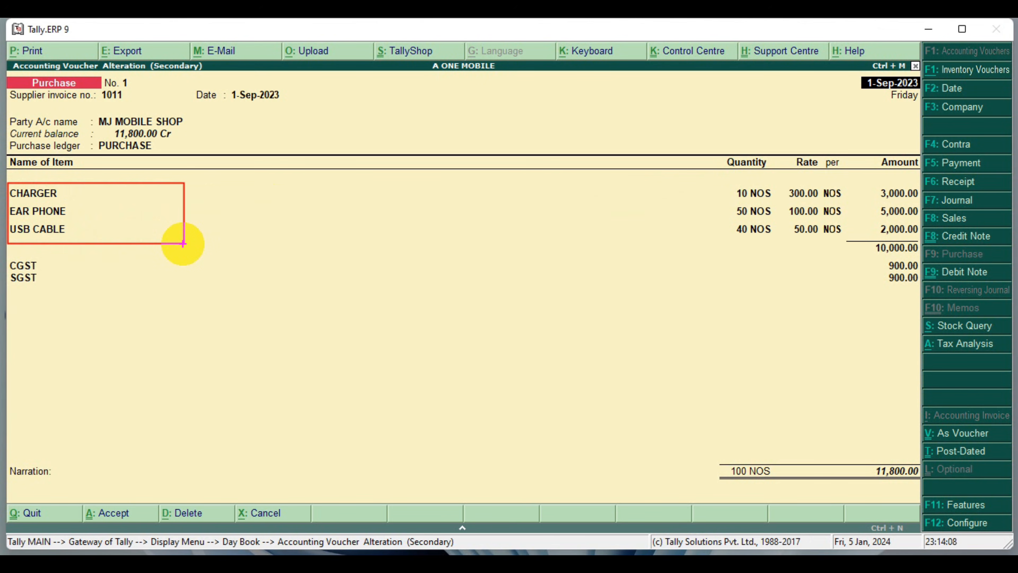
pyautogui.press('Return')
pyautogui.press('Return')
pyautogui.press('Return')
pyautogui.press('Return')
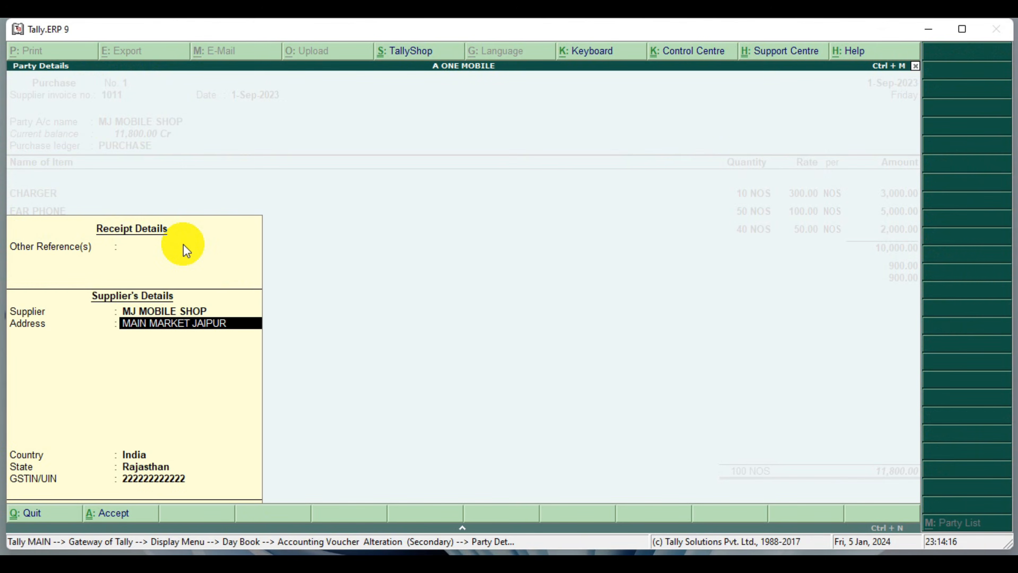
pyautogui.press('Return')
pyautogui.press('Return')
pyautogui.press('Return')
pyautogui.press('Return')
pyautogui.press('Return')
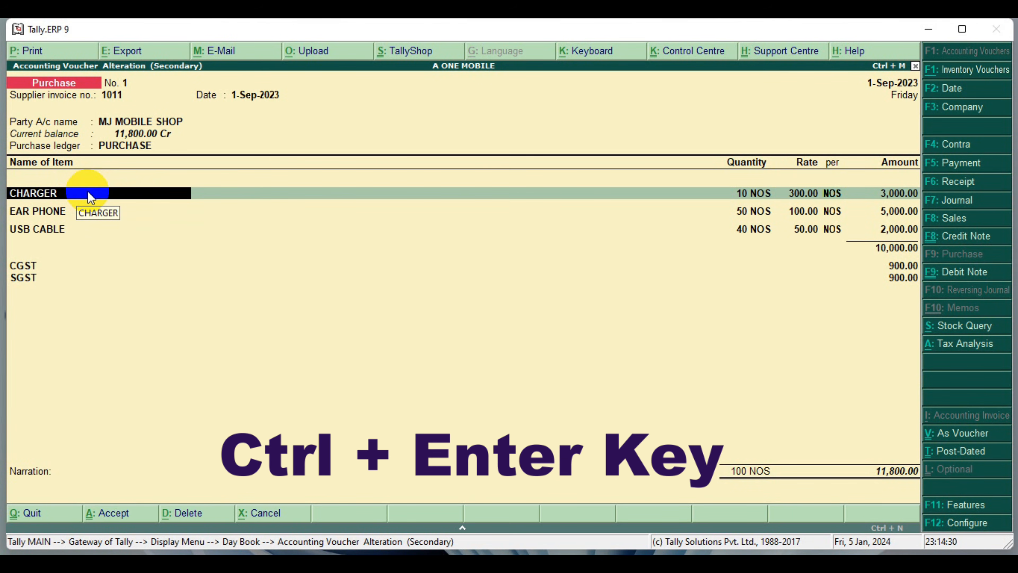
pyautogui.hotkey('ctrl', 'Return')
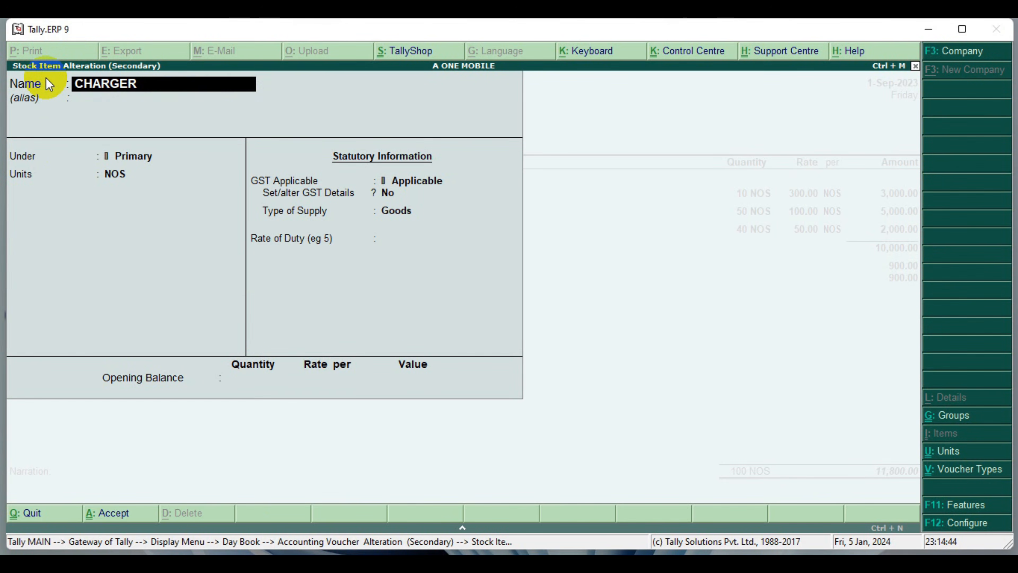
# Set Set/alter GST Details to Yes for the CHARGER stock item and open its GST details
pyautogui.press('Return')
pyautogui.press('Return')
pyautogui.press('Return')
pyautogui.press('Return')
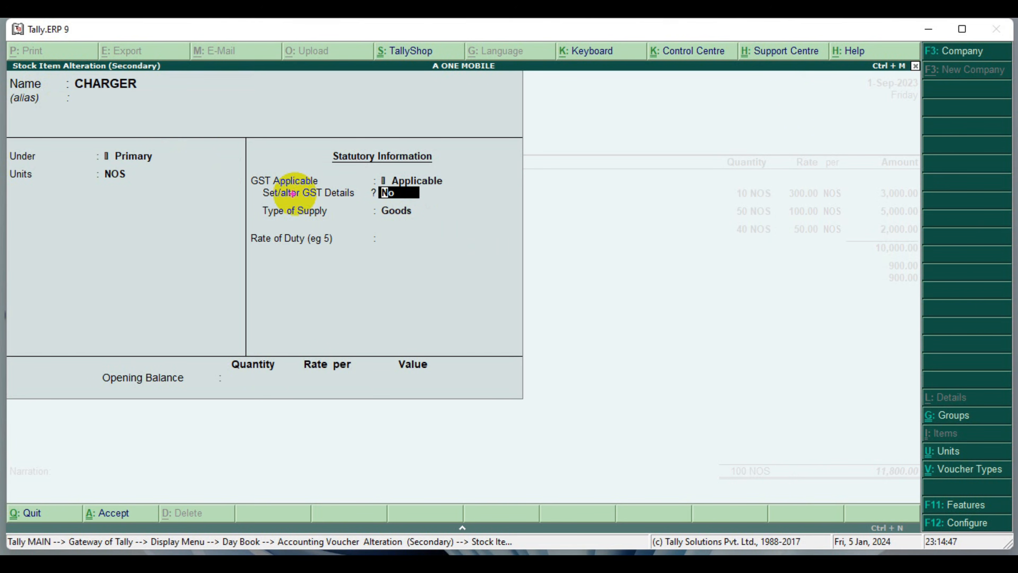
pyautogui.moveTo(255, 187)
pyautogui.mouseDown()
pyautogui.moveTo(312, 203)
pyautogui.moveTo(427, 202)
pyautogui.mouseUp()
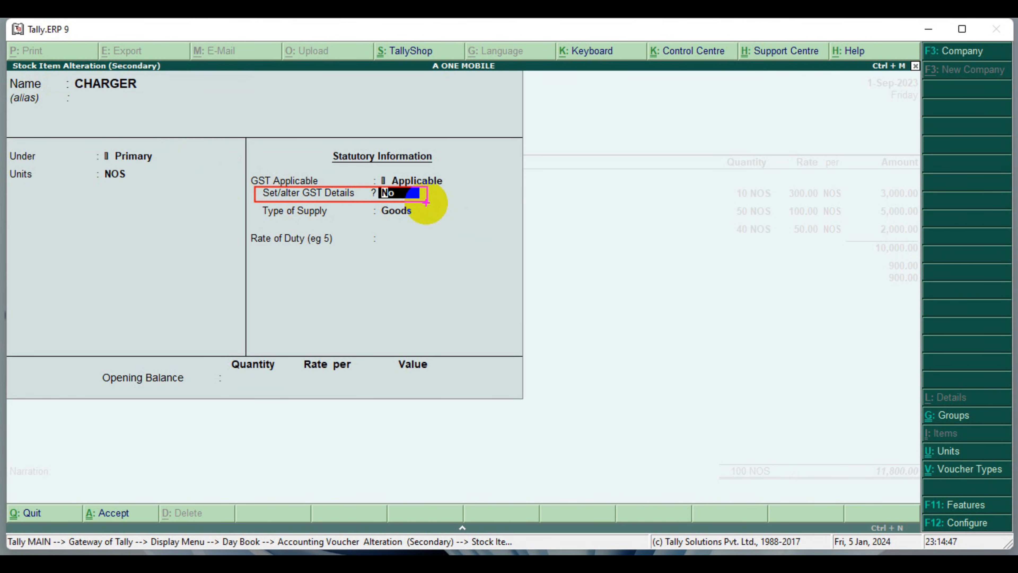
pyautogui.write('y')
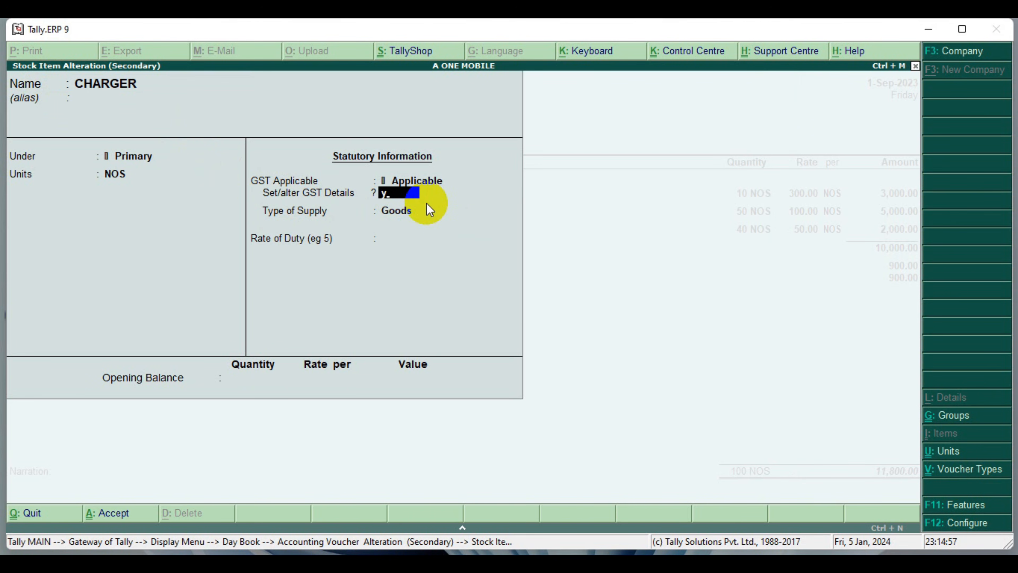
pyautogui.press('Return')
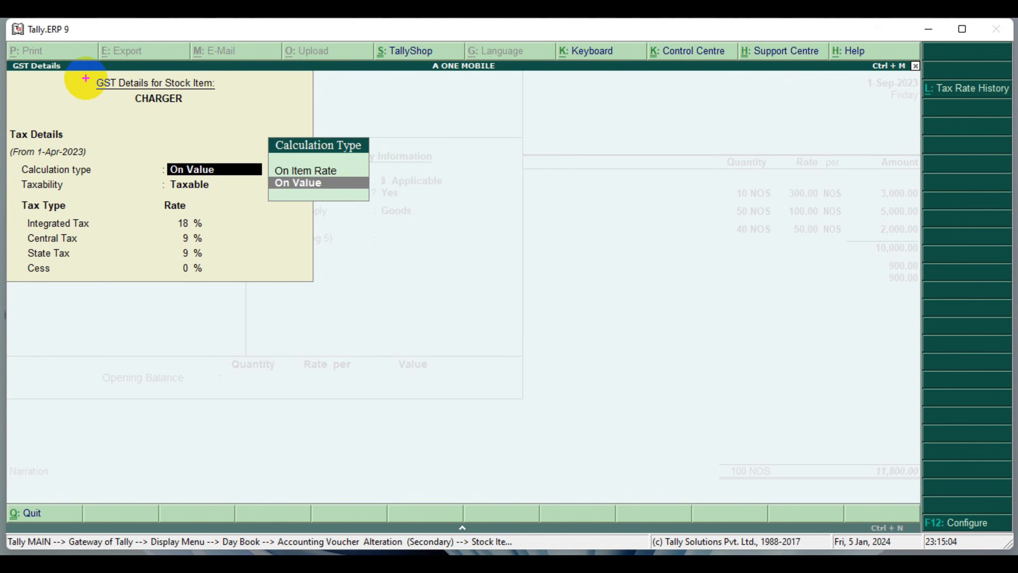
pyautogui.moveTo(81, 76); pyautogui.dragTo(230, 113)
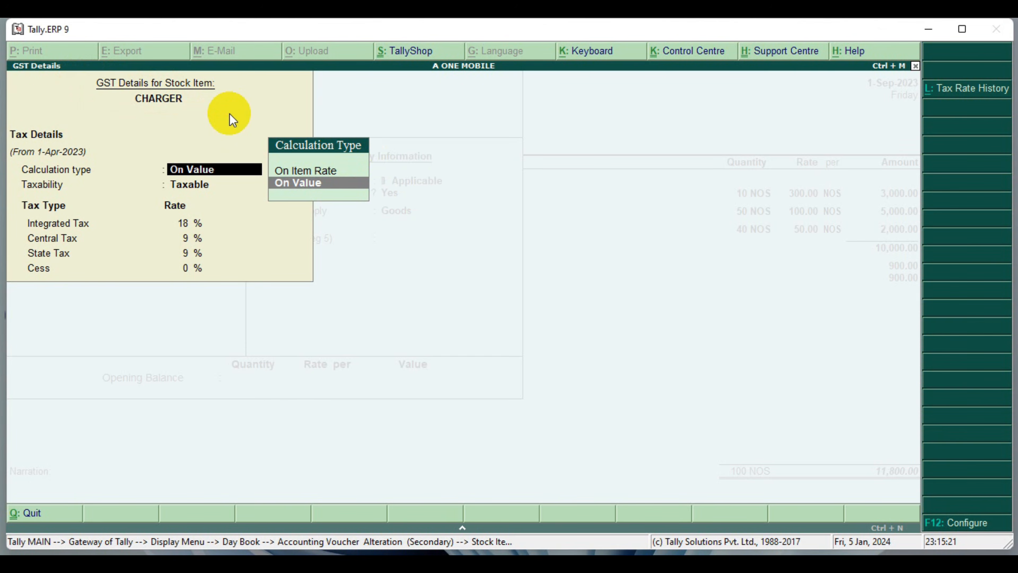
# Configure the GST details to allow HSN/SAC details, leaving the remaining configuration options as they are
pyautogui.press('F12')
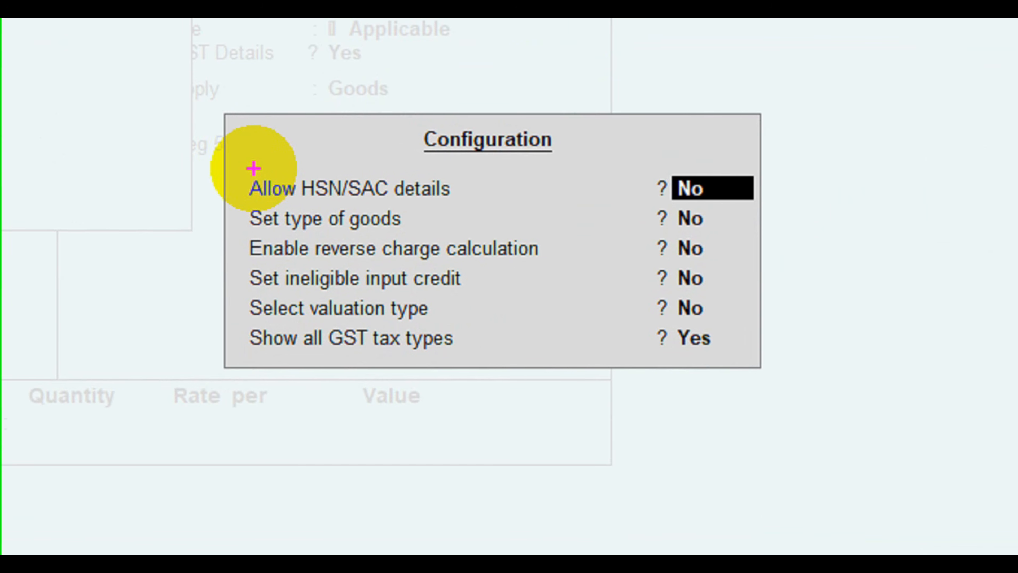
pyautogui.moveTo(247, 168); pyautogui.dragTo(739, 213)
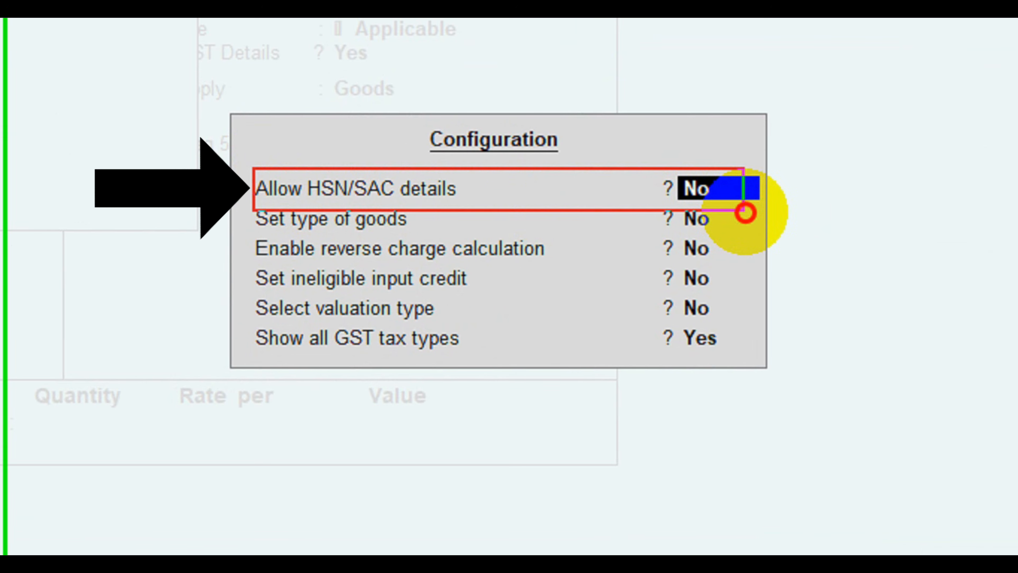
pyautogui.press('Escape')
pyautogui.write('y')
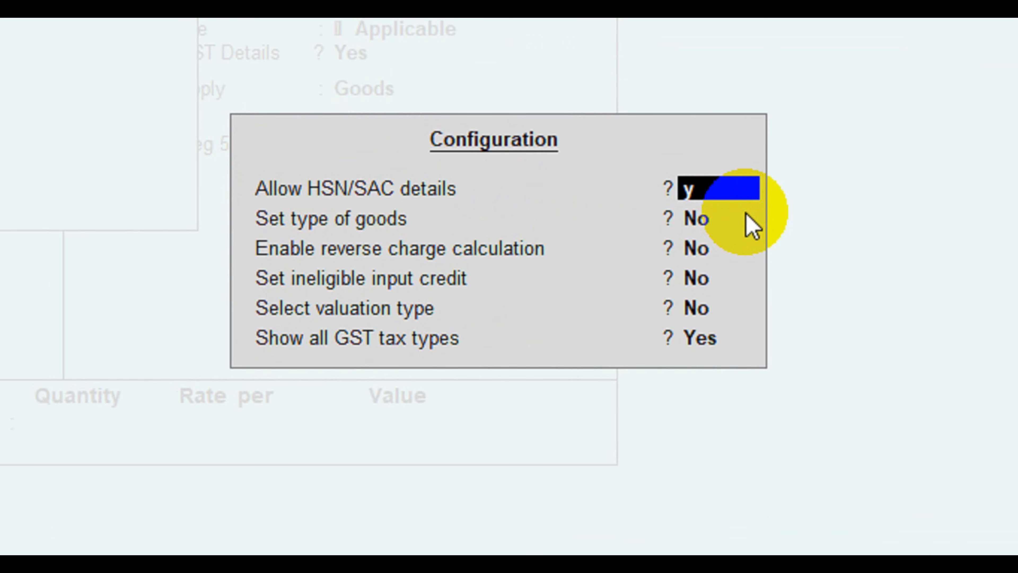
pyautogui.press('Return')
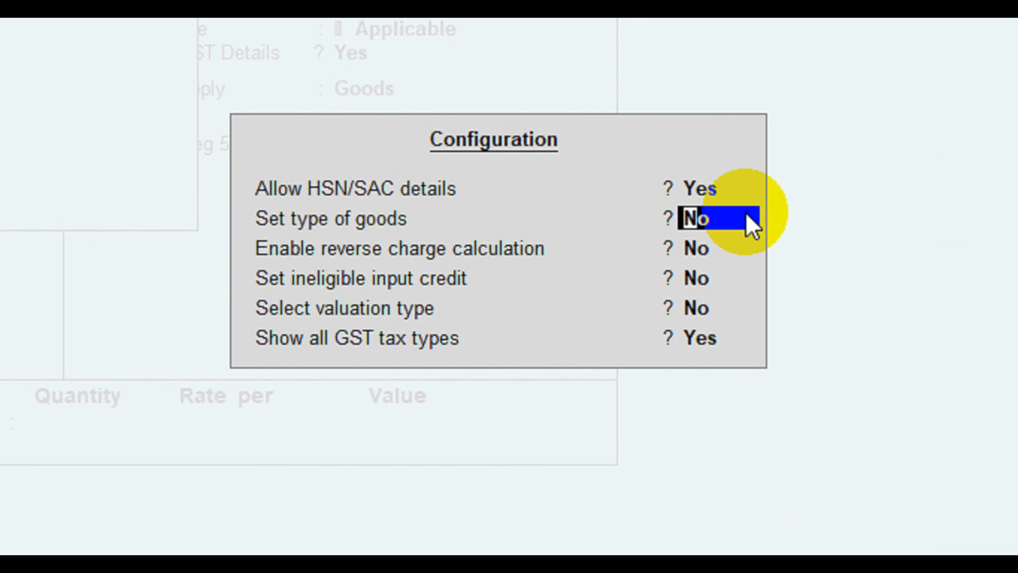
pyautogui.press('Return')
pyautogui.press('Return')
pyautogui.press('Return')
pyautogui.press('Return')
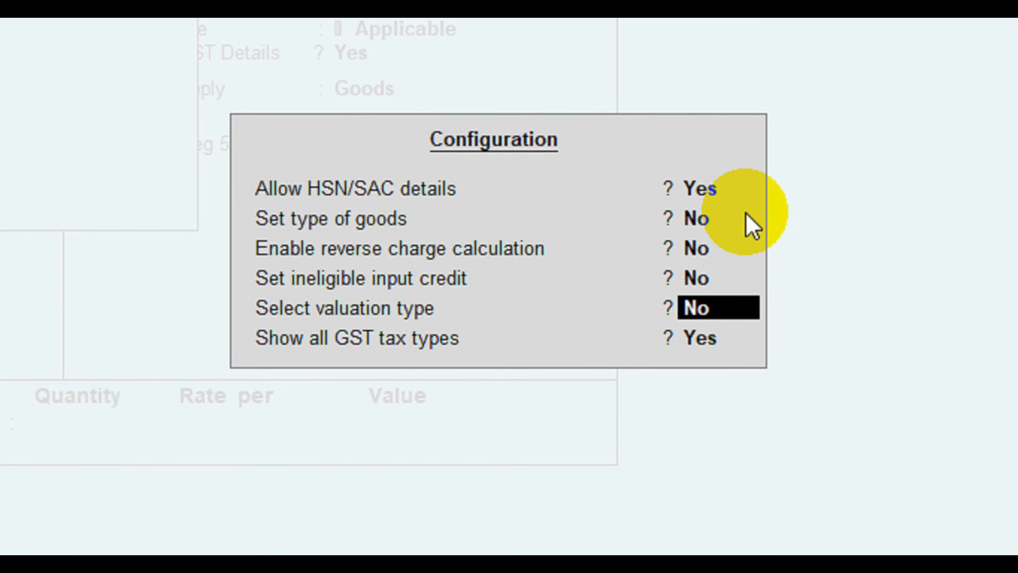
pyautogui.press('Return')
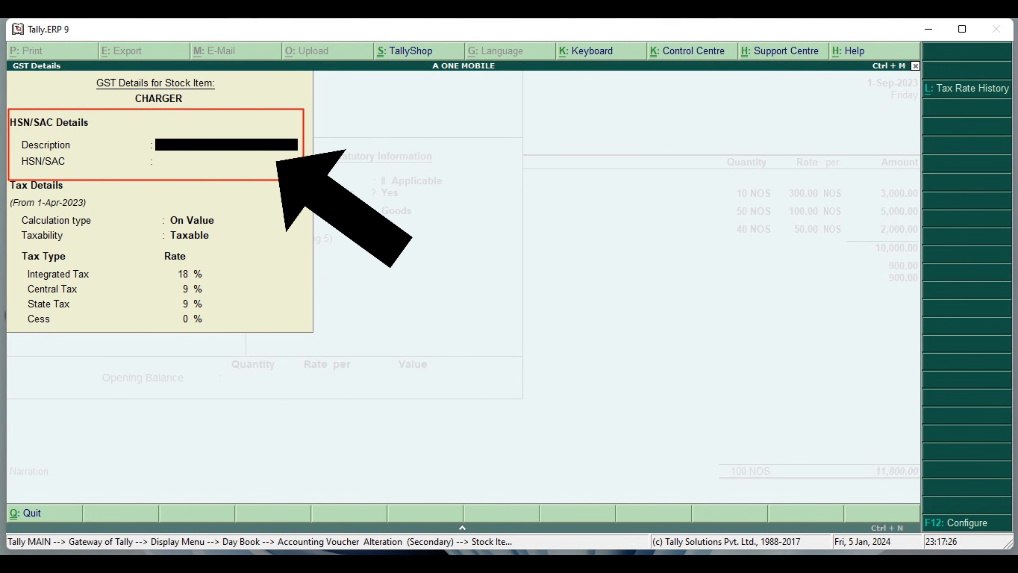
# Enter the description Charger and HSN/SAC code 1234 for the item, keeping its existing tax details
pyautogui.write('Charger')
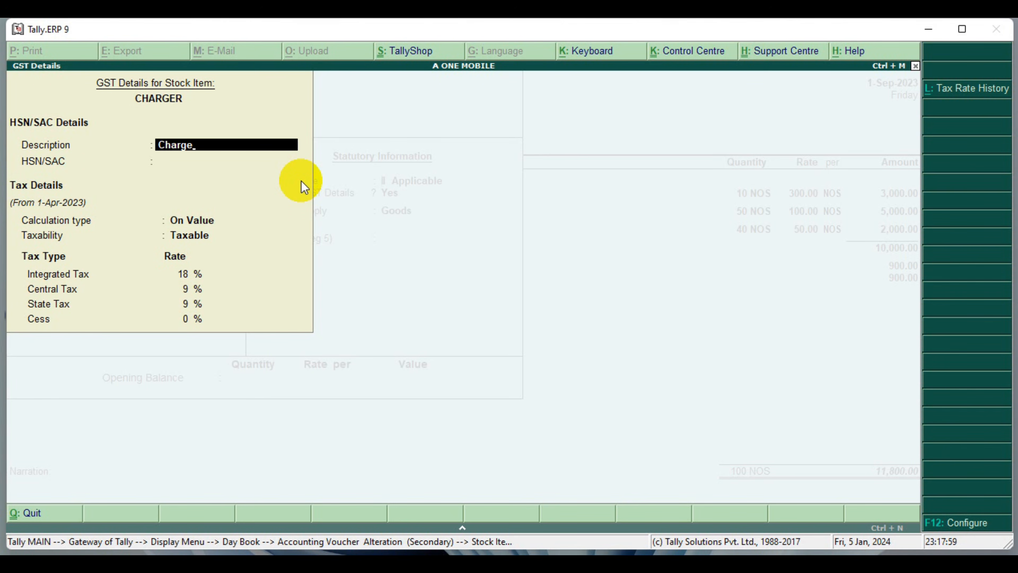
pyautogui.press('Return')
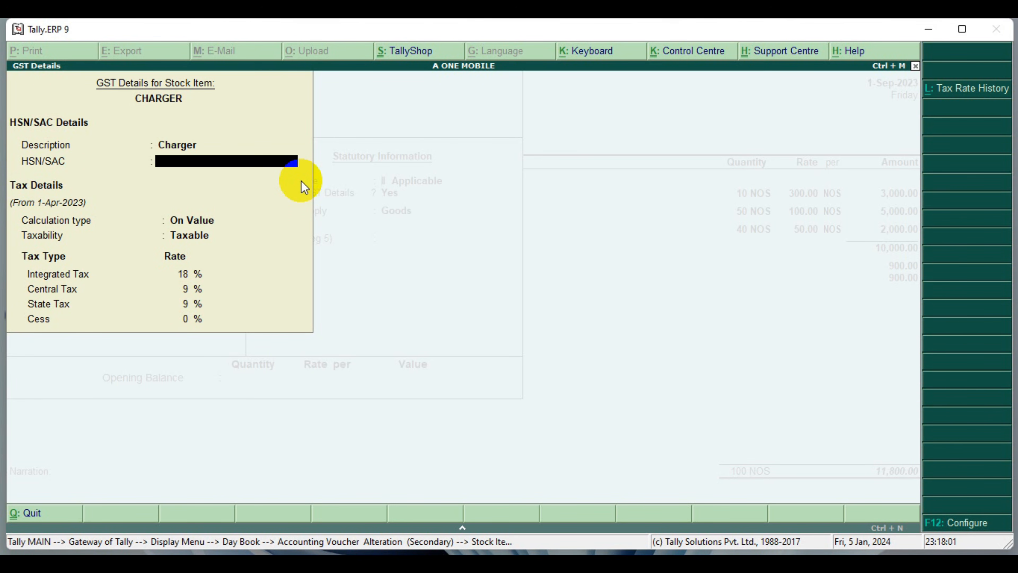
pyautogui.write('1234')
pyautogui.press('Return')
pyautogui.press('Return')
pyautogui.press('Return')
pyautogui.press('Return')
pyautogui.press('Return')
pyautogui.press('Return')
pyautogui.press('Return')
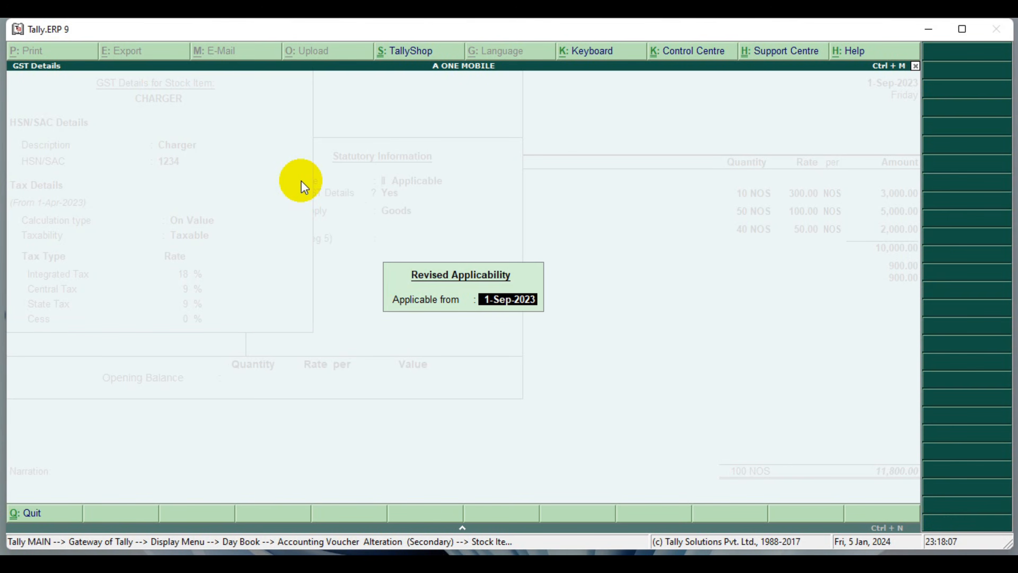
# Make the revised GST details applicable from 1-Sep-2023 and save the CHARGER stock item
pyautogui.press('Return')
pyautogui.press('Return')
pyautogui.press('Return')
pyautogui.press('Return')
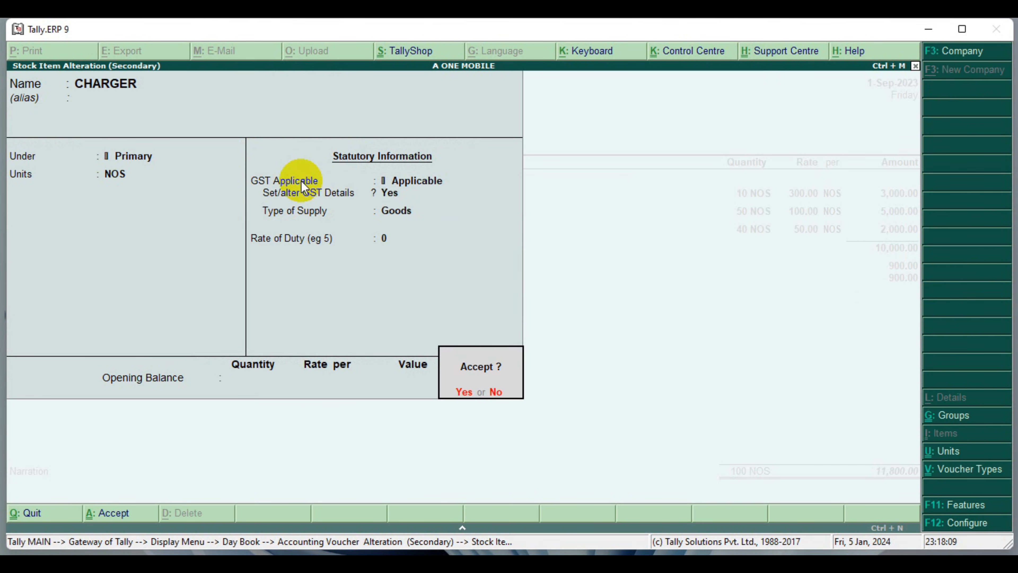
pyautogui.press('Return')
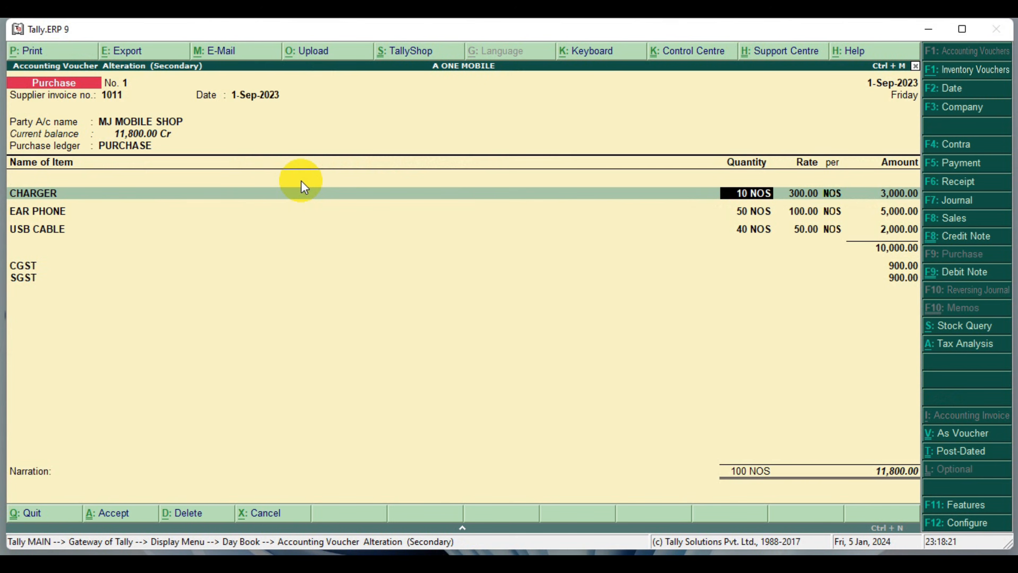
# Preview the purchase invoice printout at enlarged size, examine its item columns, and close the preview
pyautogui.hotkey('alt', 'p')
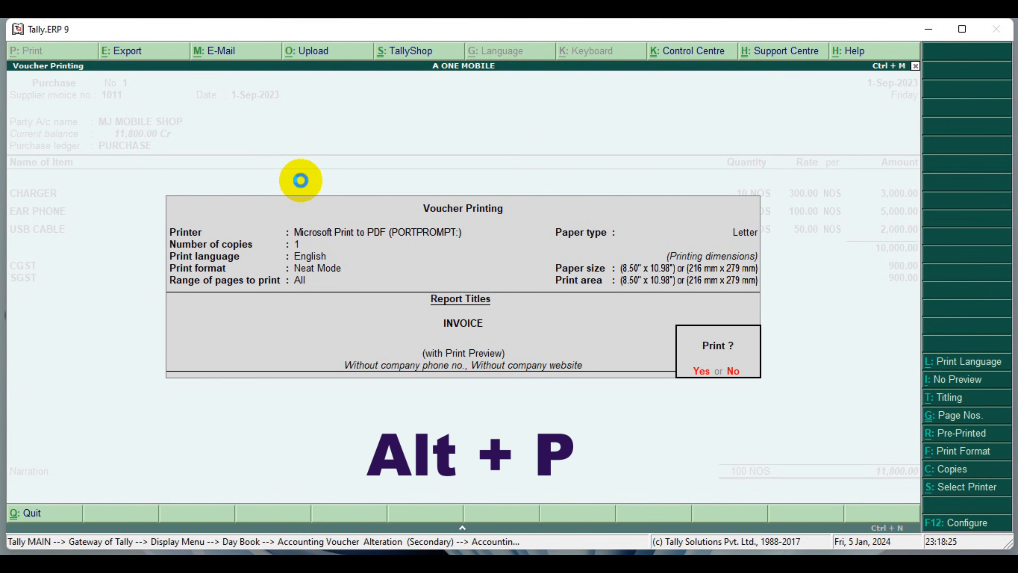
pyautogui.press('Return')
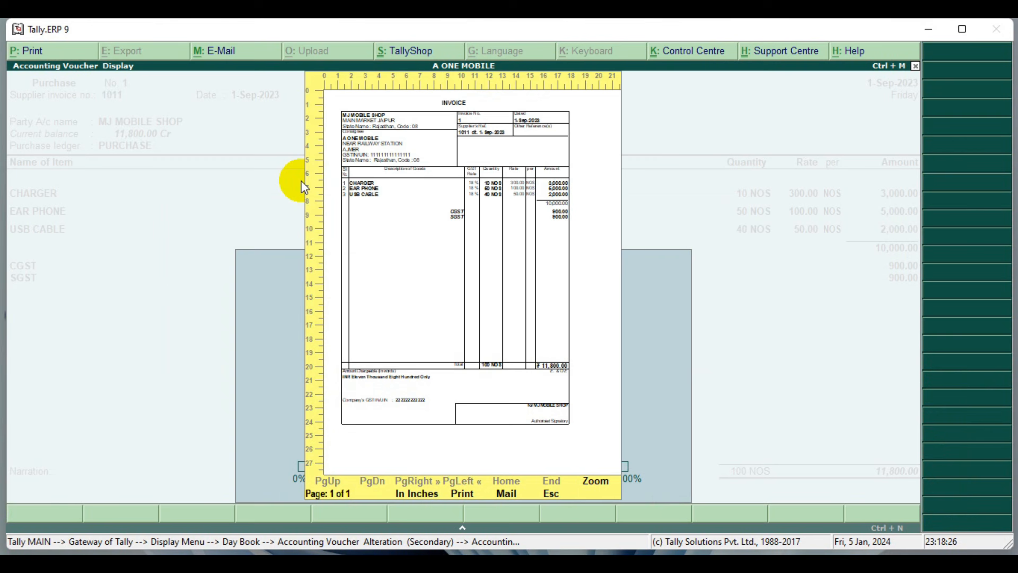
pyautogui.hotkey('alt', 'z')
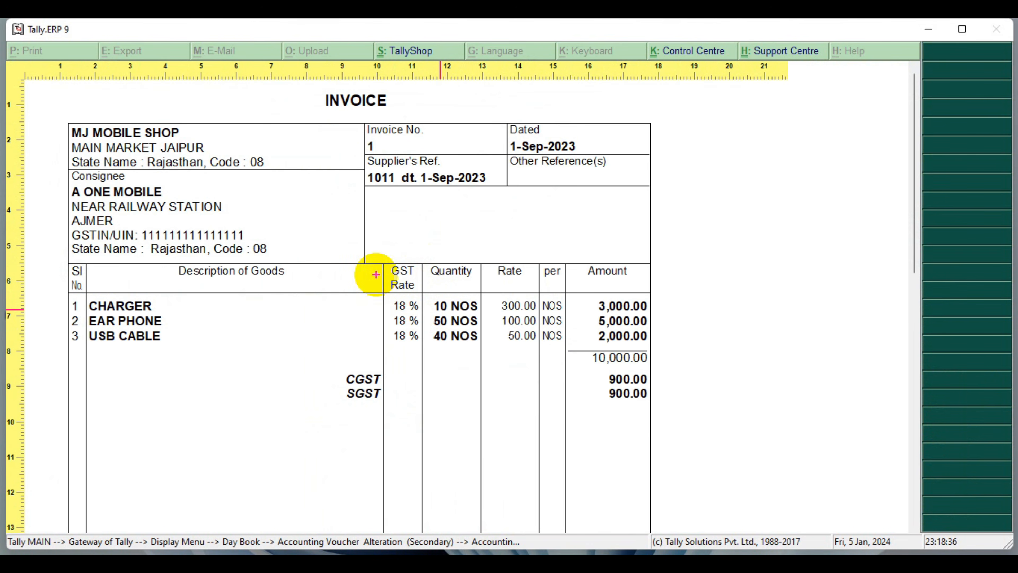
pyautogui.moveTo(381, 267); pyautogui.dragTo(574, 412)
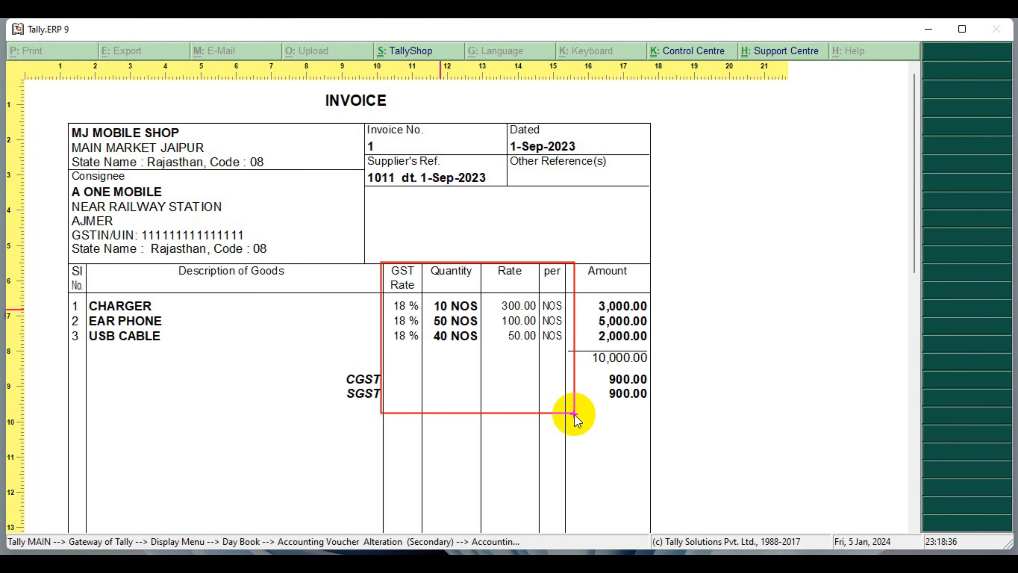
pyautogui.hotkey('alt', 'z')
pyautogui.press('Escape')
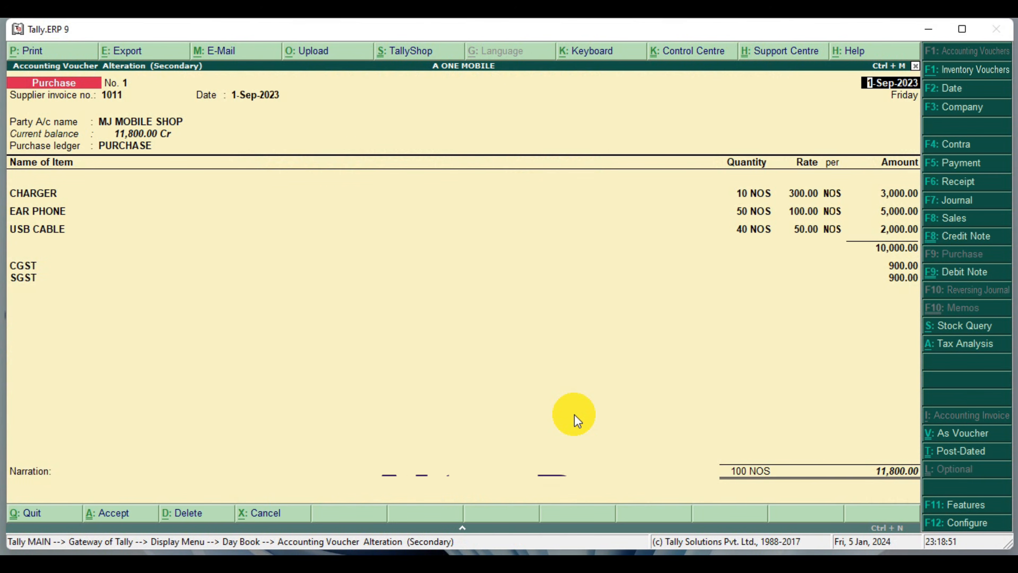
# Configure the purchase voucher's invoice printing to print the HSN/SAC column, leaving the other print options as they are
pyautogui.hotkey('alt', 'p')
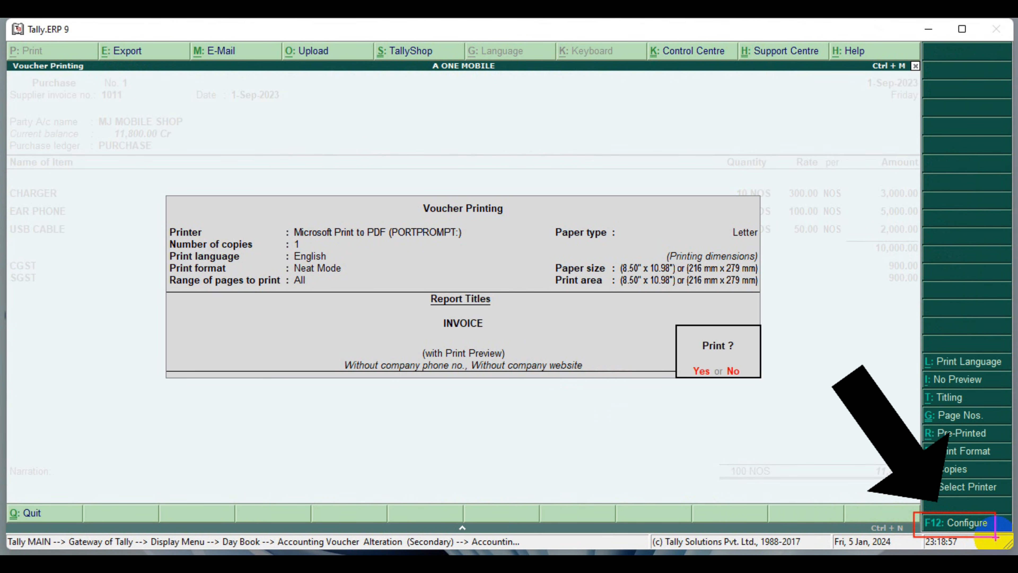
pyautogui.press('F12')
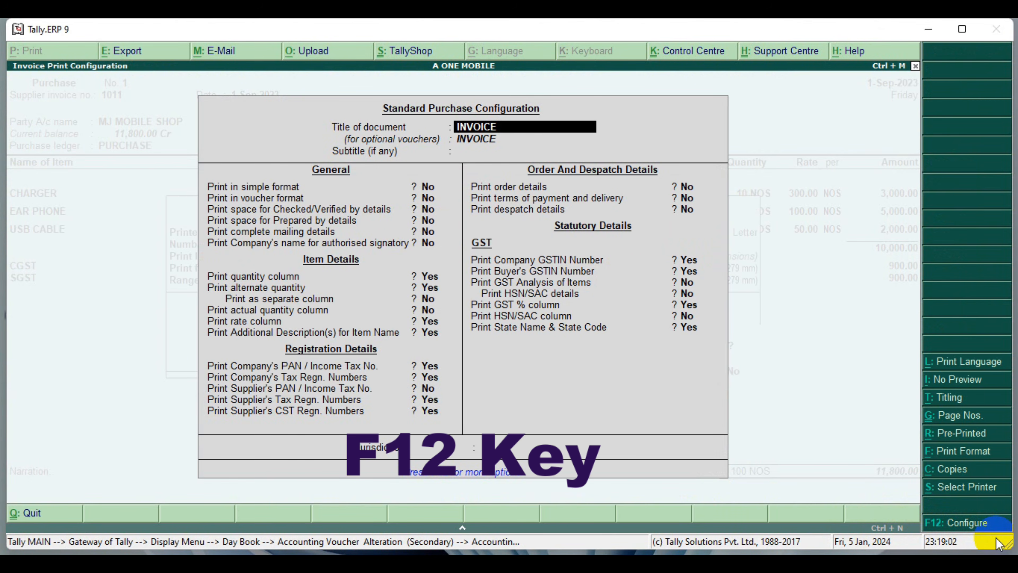
pyautogui.press('Return')
pyautogui.press('Return')
pyautogui.press('Return')
pyautogui.press('Return')
pyautogui.press('Return')
pyautogui.press('Return')
pyautogui.press('Return')
pyautogui.press('Return')
pyautogui.press('Return')
pyautogui.press('Return')
pyautogui.press('Return')
pyautogui.press('Return')
pyautogui.press('Return')
pyautogui.press('Return')
pyautogui.press('Return')
pyautogui.press('Return')
pyautogui.press('Return')
pyautogui.press('Return')
pyautogui.press('Return')
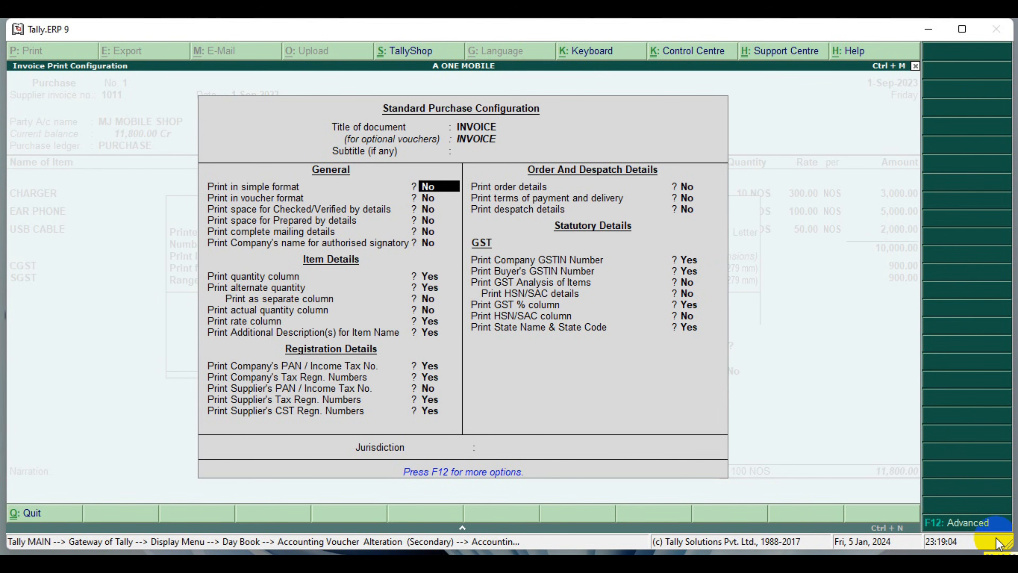
pyautogui.press('Return')
pyautogui.press('Return')
pyautogui.press('Return')
pyautogui.press('Return')
pyautogui.press('Return')
pyautogui.press('Return')
pyautogui.press('Return')
pyautogui.press('Return')
pyautogui.press('Return')
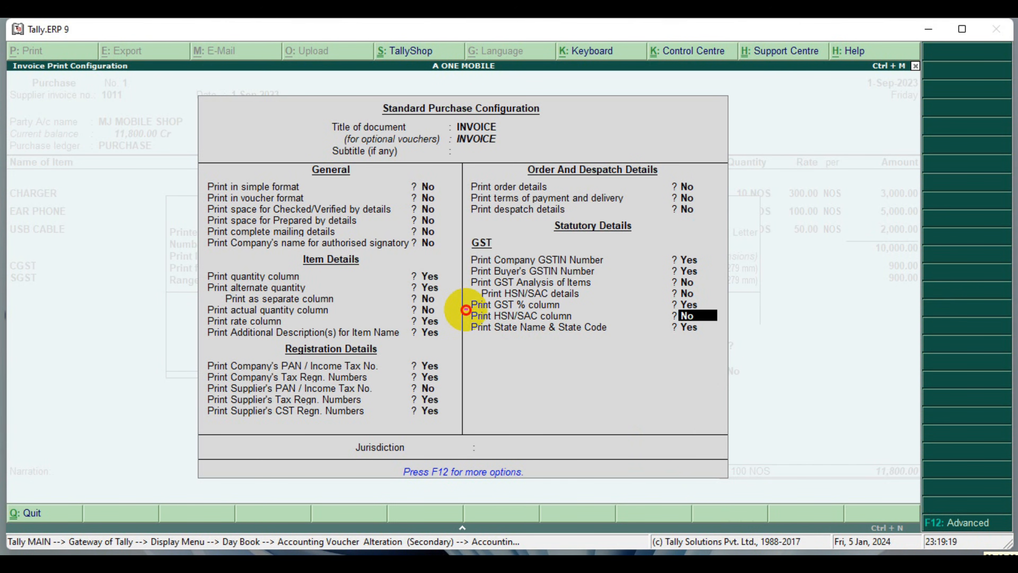
pyautogui.click(709, 327)
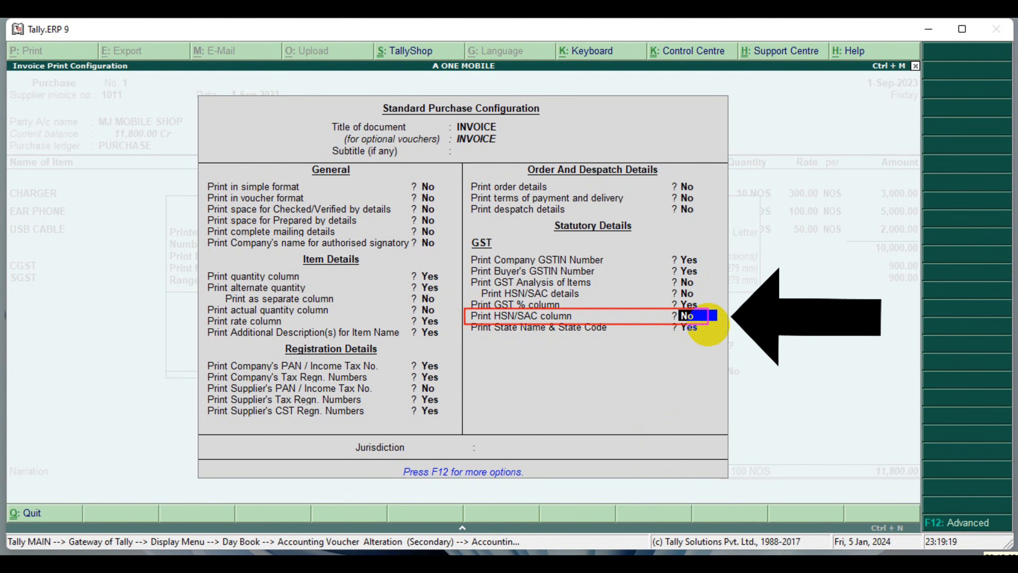
pyautogui.write('y')
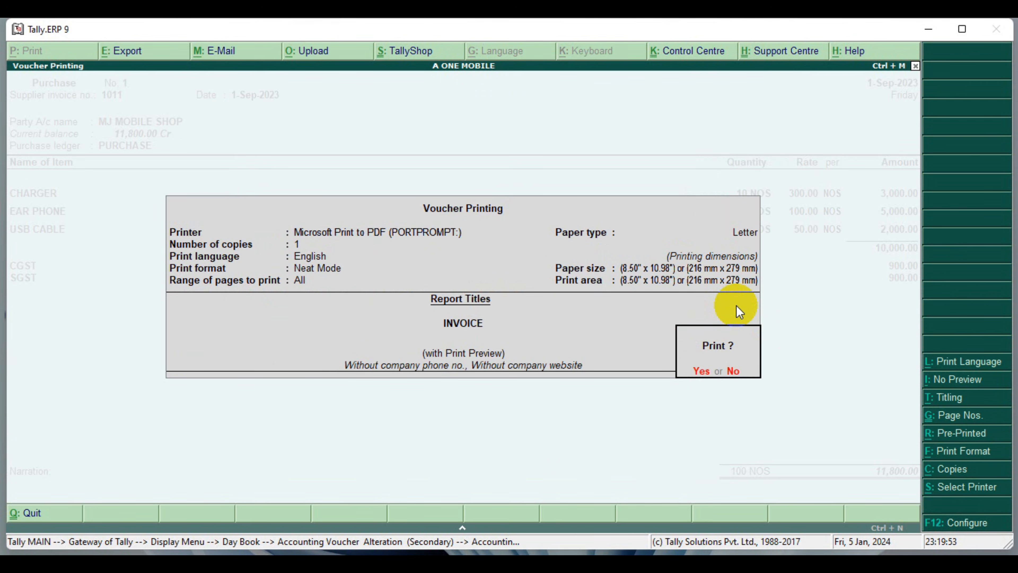
# Preview the purchase invoice printout, examine its HSN/SAC column, and close the preview
pyautogui.press('Return')
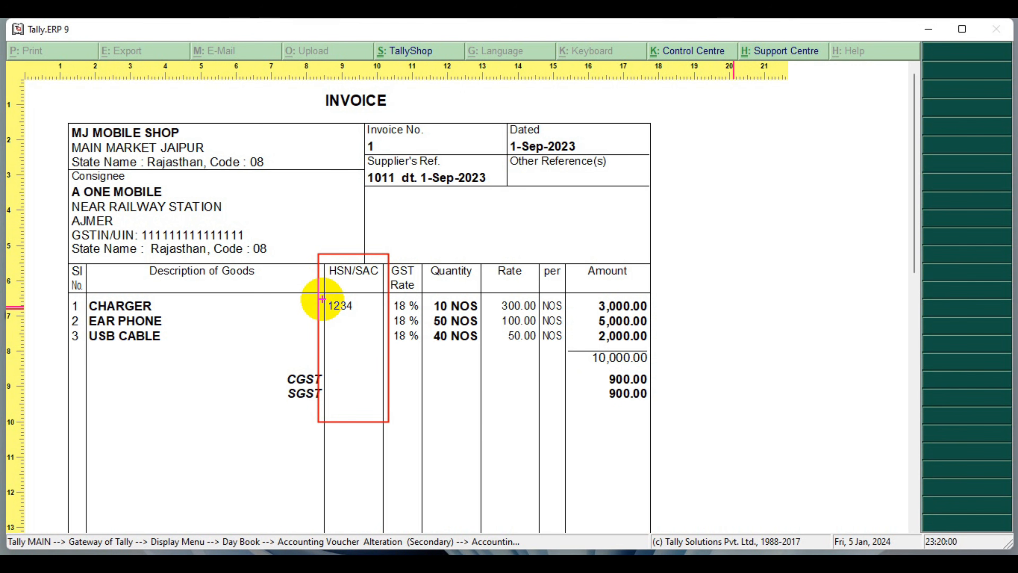
pyautogui.moveTo(322, 299); pyautogui.dragTo(360, 316)
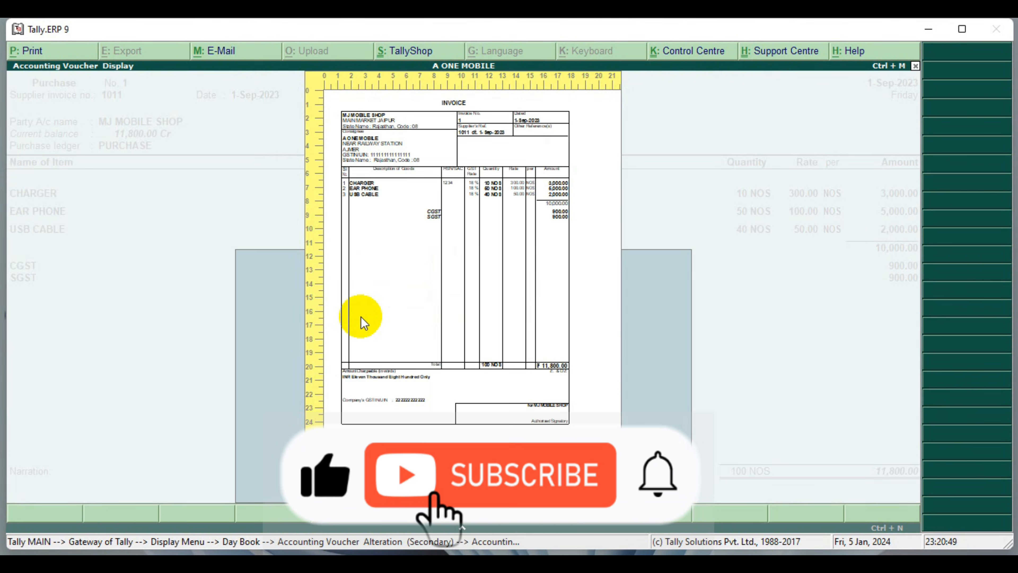
pyautogui.press('Escape')
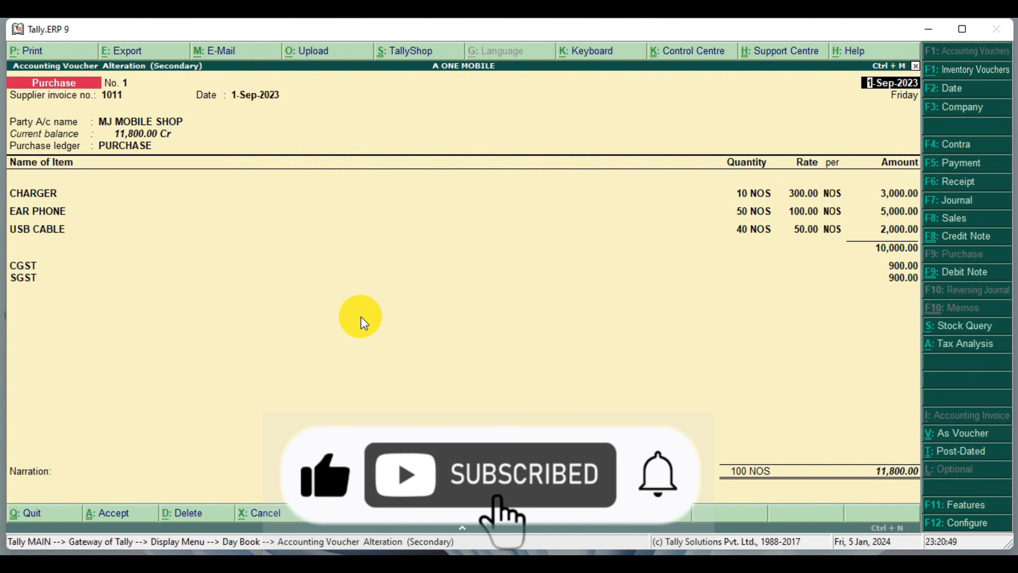
# Leave the purchase voucher and the Day Book and return to the Gateway of Tally
pyautogui.press('Escape')
pyautogui.press('Return')
pyautogui.press('Escape')
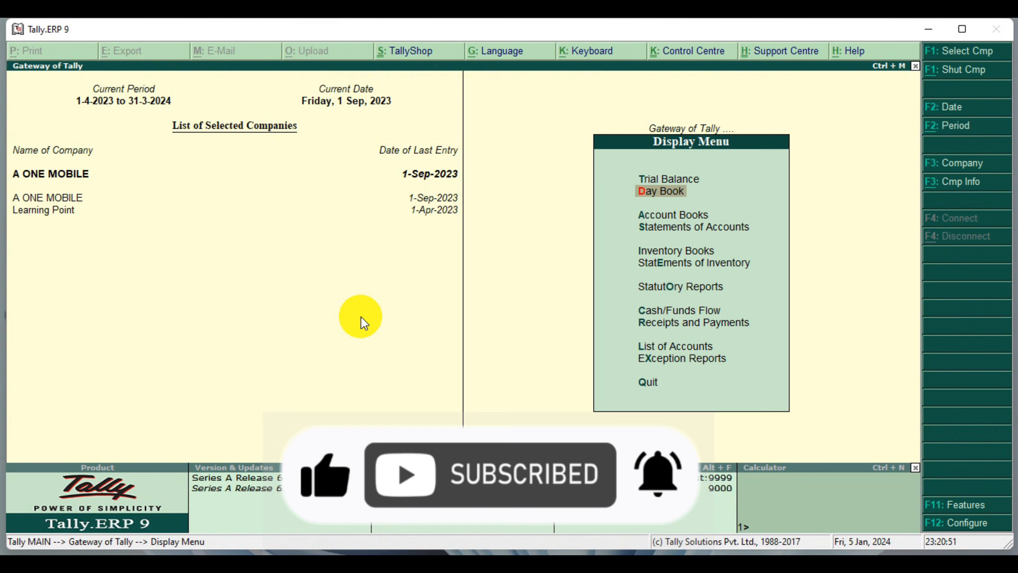
pyautogui.press('Escape')
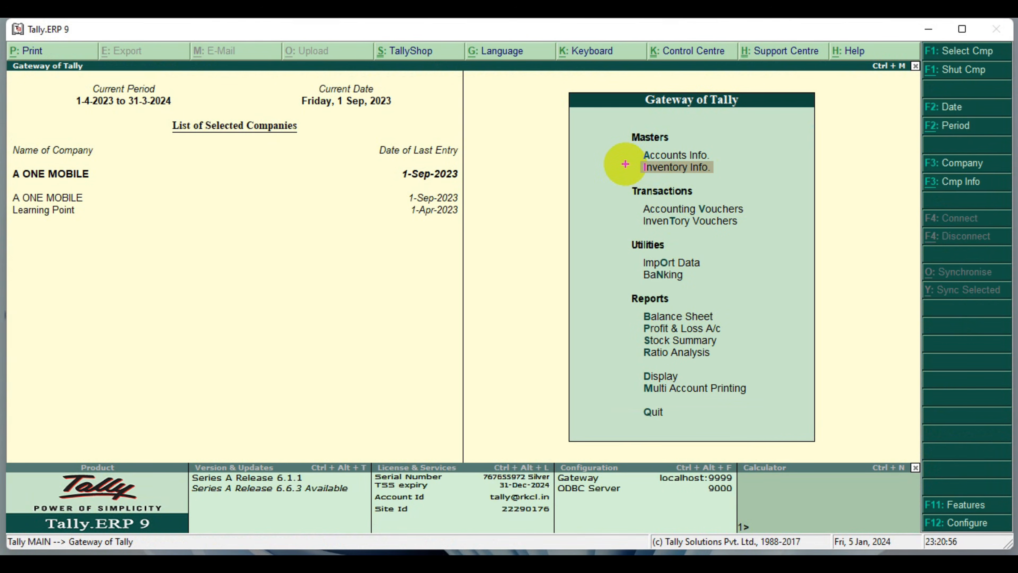
# Open the EAR PHONE stock item for single-item alteration from the inventory masters
pyautogui.moveTo(624, 161); pyautogui.dragTo(724, 176)
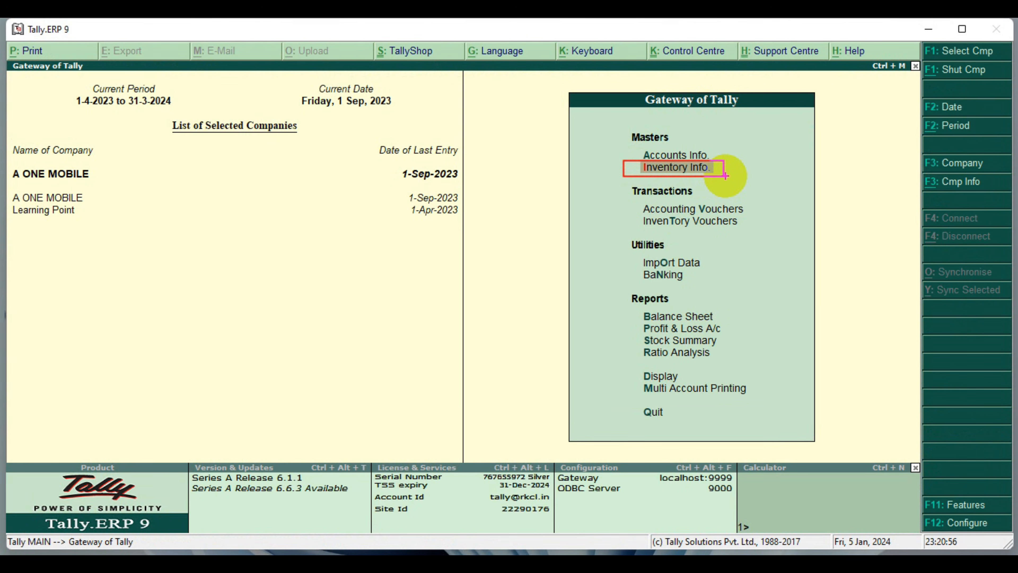
pyautogui.press('Return')
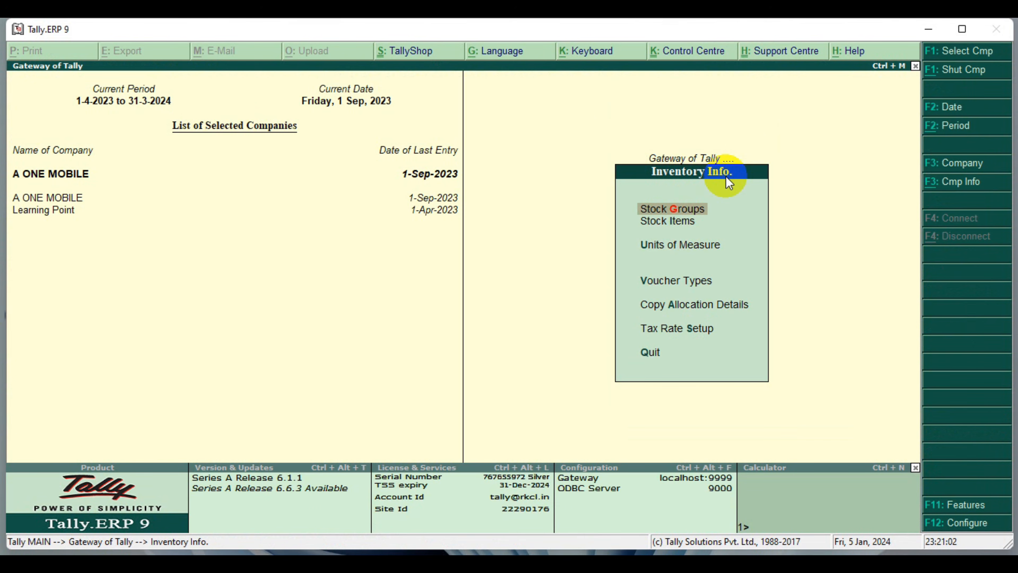
pyautogui.press('Down')
pyautogui.press('Return')
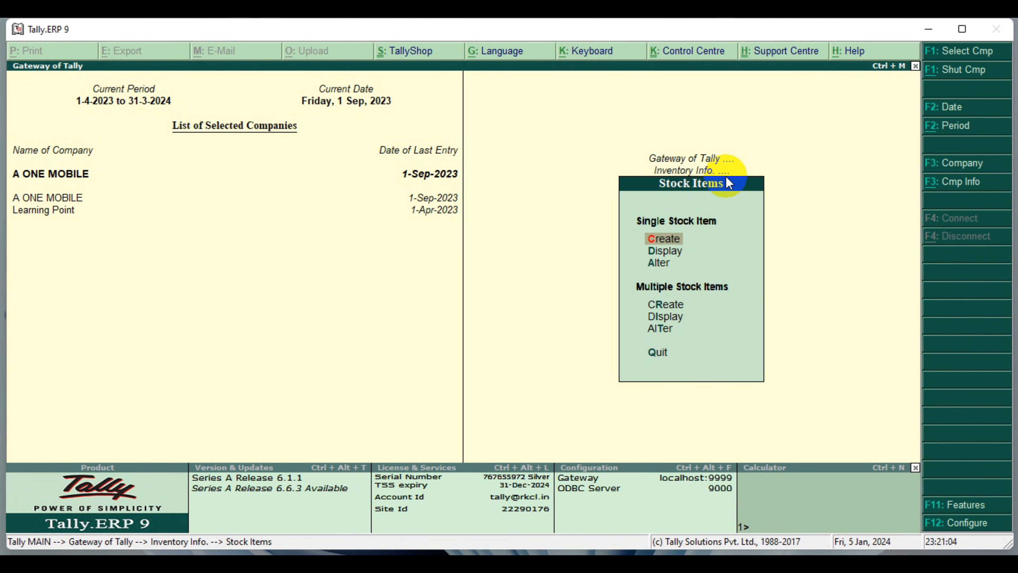
pyautogui.press('Down')
pyautogui.press('Down')
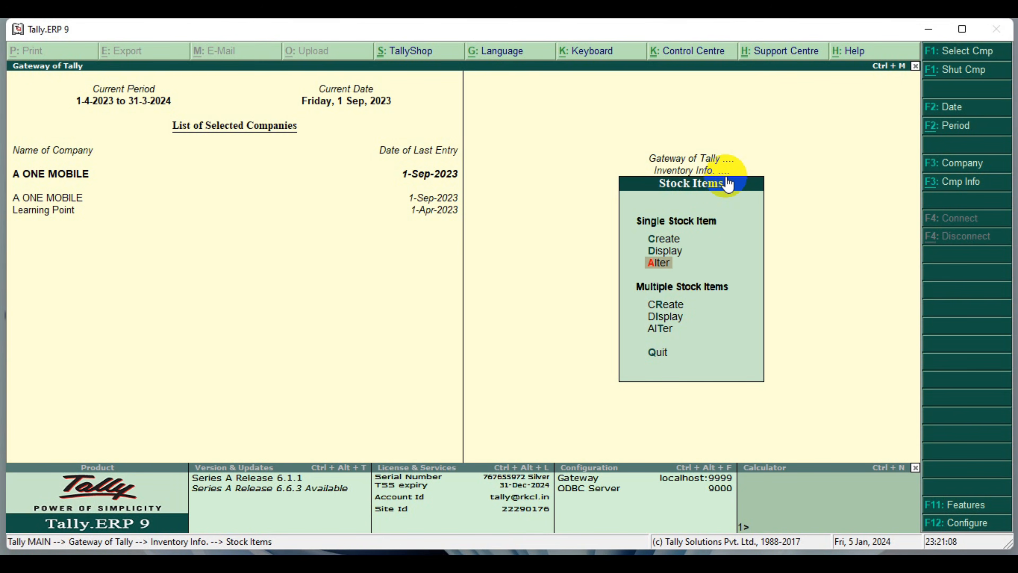
pyautogui.press('Return')
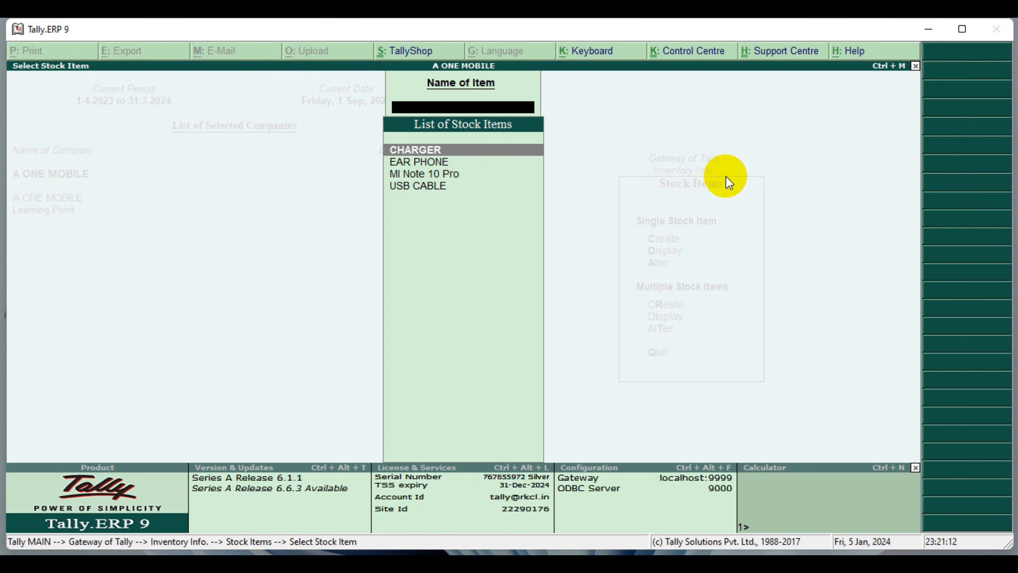
pyautogui.press('Down')
pyautogui.press('Return')
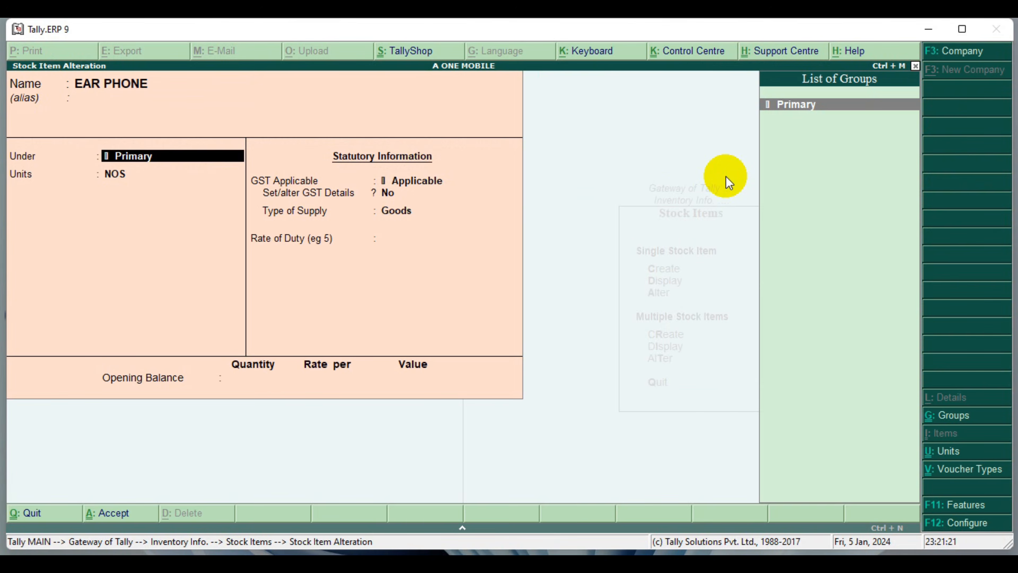
# Set the EAR PHONE item to alter its GST details, keeping its group, units and GST applicability, and open those details
pyautogui.press('Return')
pyautogui.press('Return')
pyautogui.press('Return')
pyautogui.press('Return')
pyautogui.press('BackSpace')
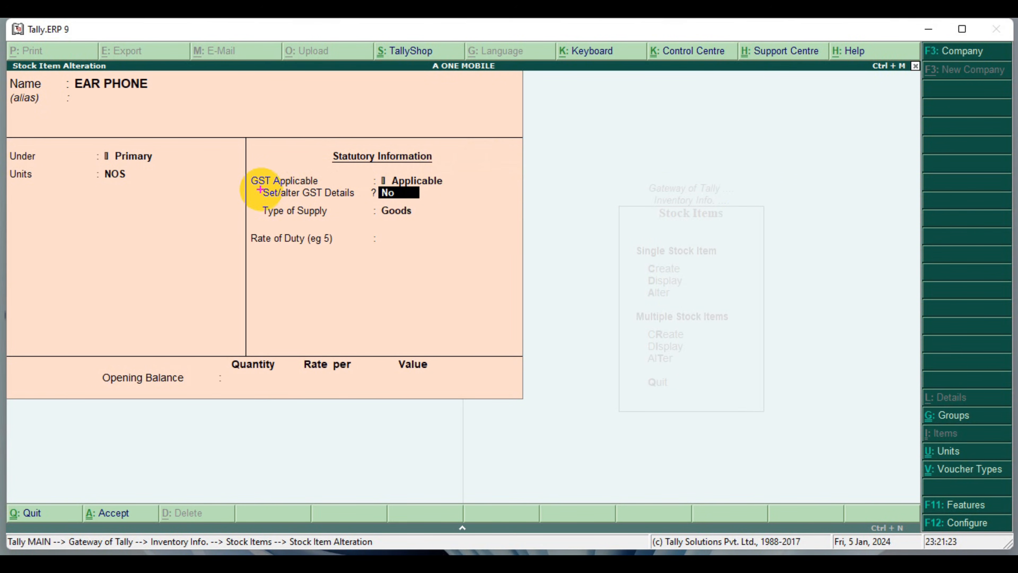
pyautogui.moveTo(258, 187); pyautogui.dragTo(434, 203)
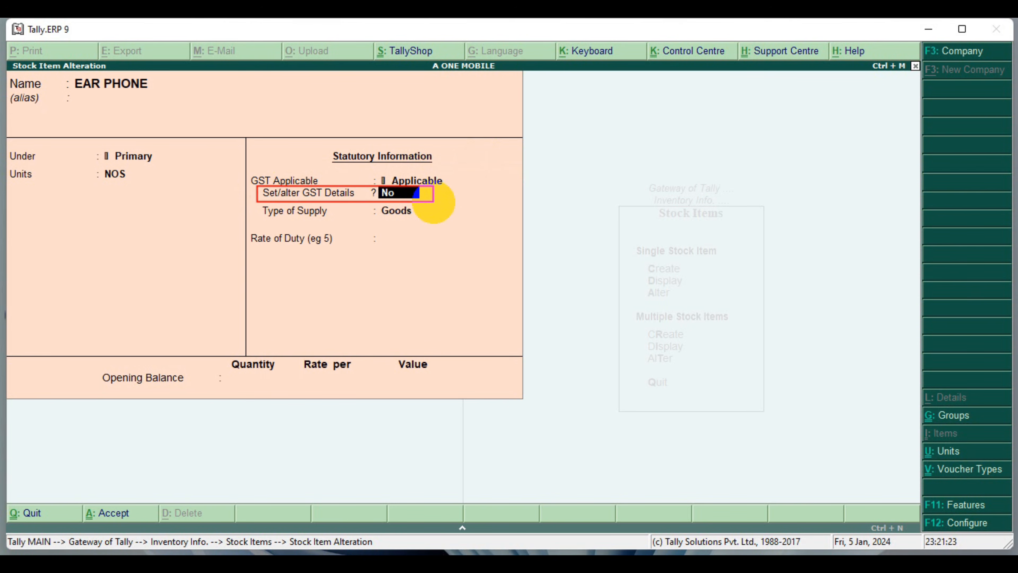
pyautogui.press('Escape')
pyautogui.write('y')
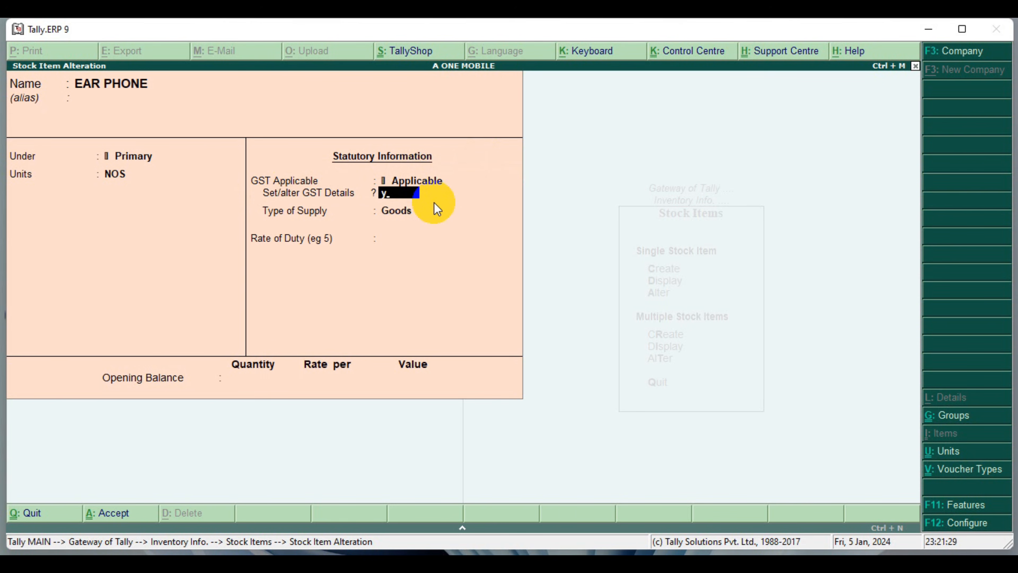
pyautogui.press('Return')
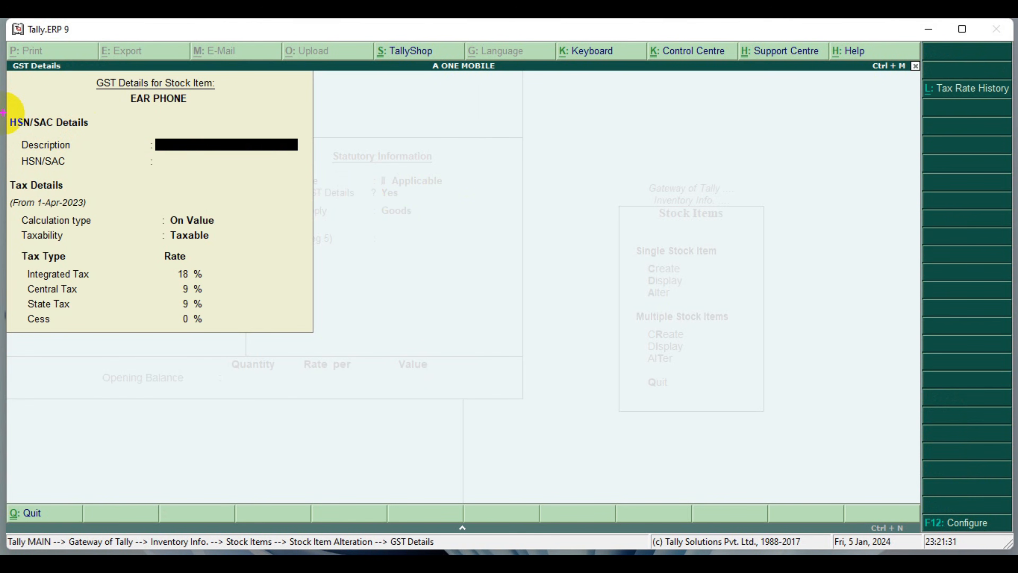
pyautogui.moveTo(3, 112)
pyautogui.mouseDown()
pyautogui.moveTo(237, 182)
pyautogui.moveTo(302, 179)
pyautogui.mouseUp()
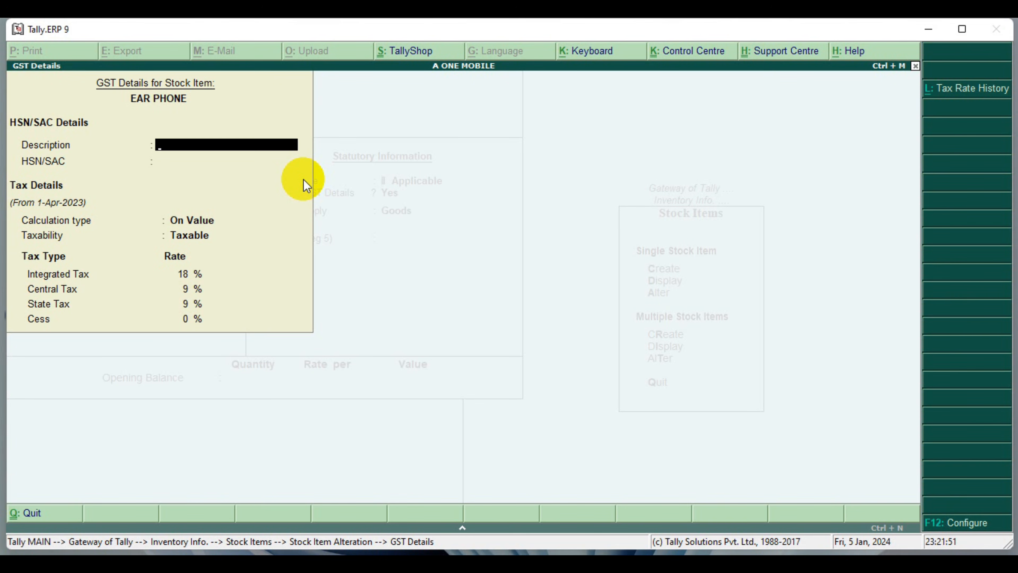
# Enter HSN/SAC code 4444 with no description, applicable from 1-Sep-2023, keeping the existing calculation type, taxability and tax rates
pyautogui.press('Return')
pyautogui.write('4444')
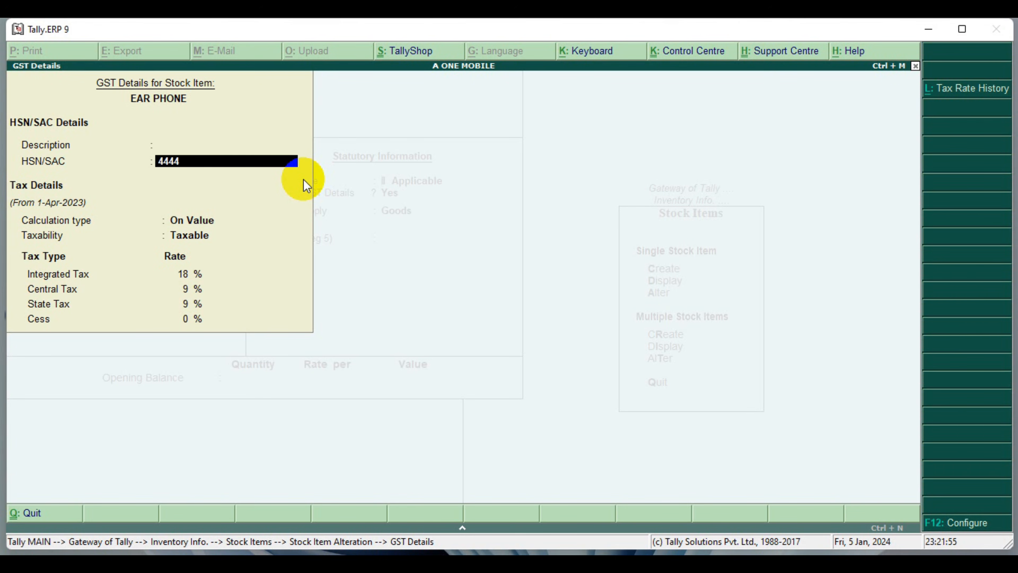
pyautogui.press('Return')
pyautogui.press('Return')
pyautogui.press('Return')
pyautogui.press('Return')
pyautogui.press('Return')
pyautogui.press('Return')
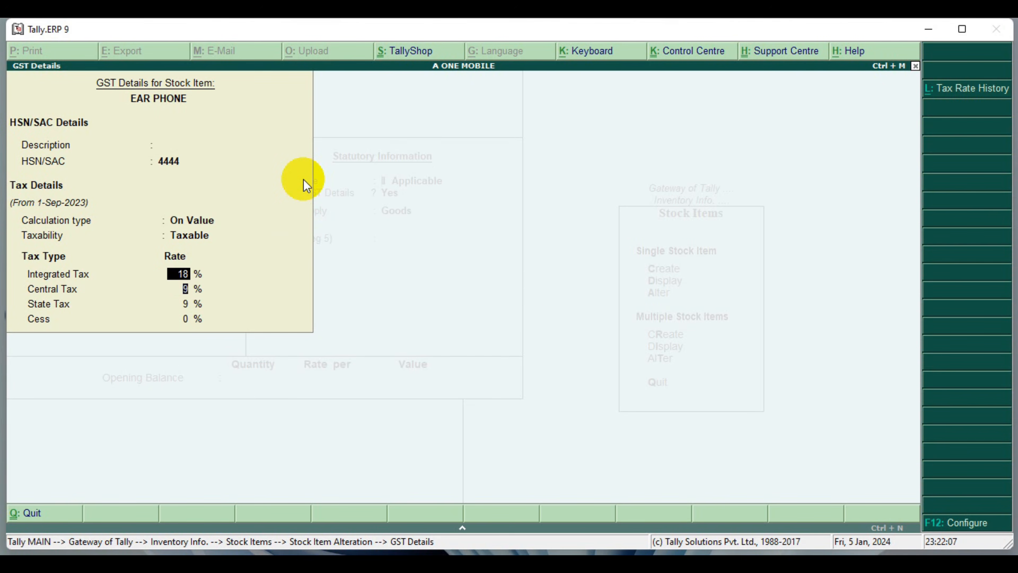
pyautogui.press('Return')
pyautogui.press('Return')
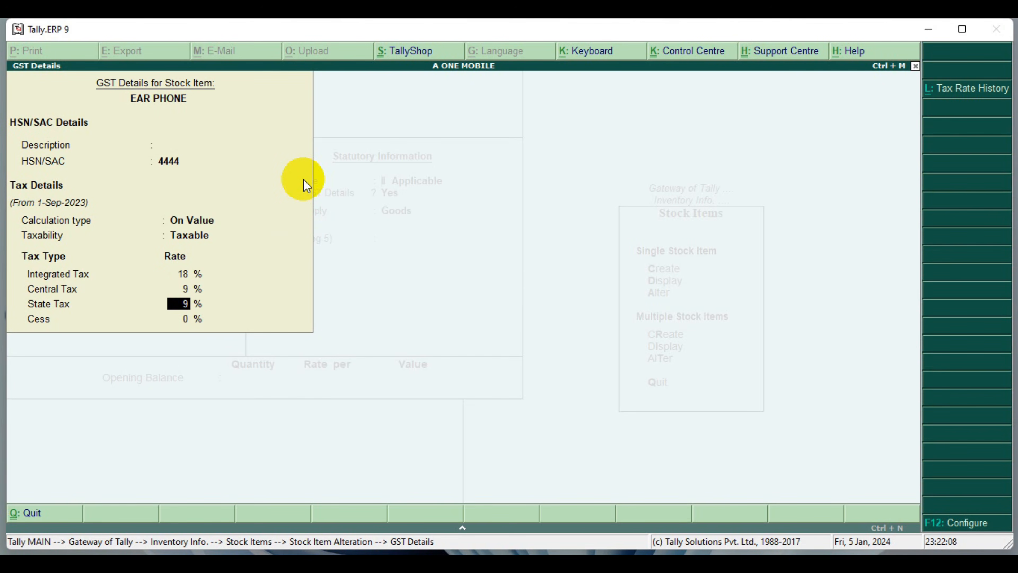
# Accept the remaining GST details and save the EAR PHONE stock item
pyautogui.press('Return')
pyautogui.press('Return')
pyautogui.press('Return')
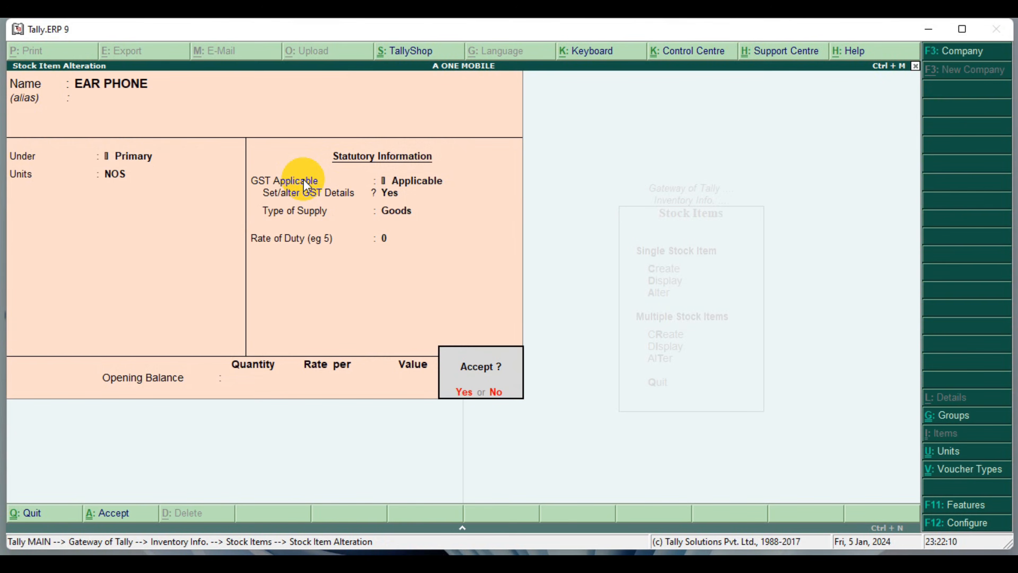
pyautogui.press('Return')
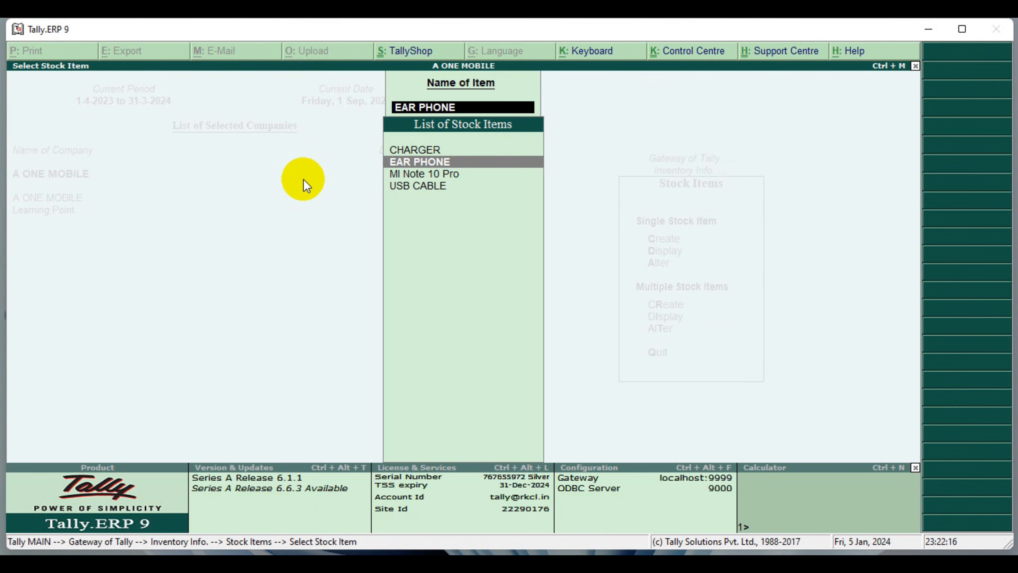